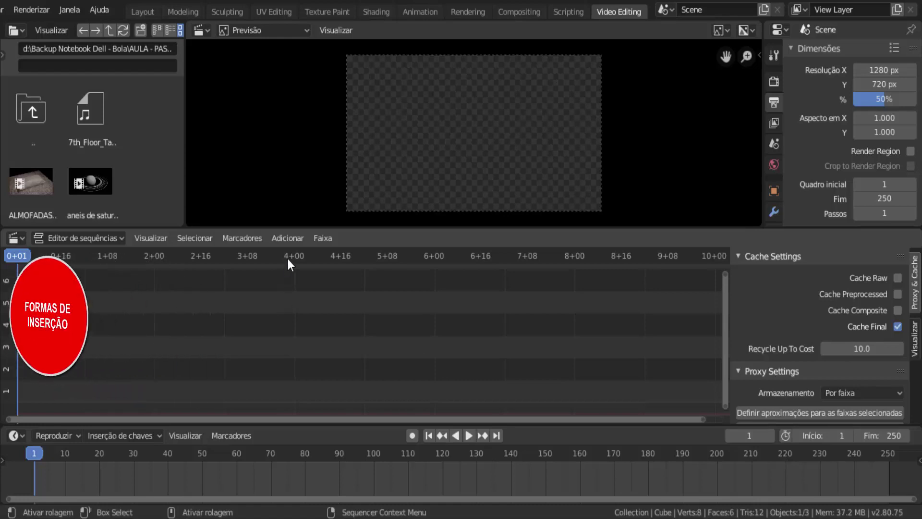
# Step: Switch to the Video Editing workspace and look through the strip types that can be added to the sequencer
pyautogui.click(298, 238)
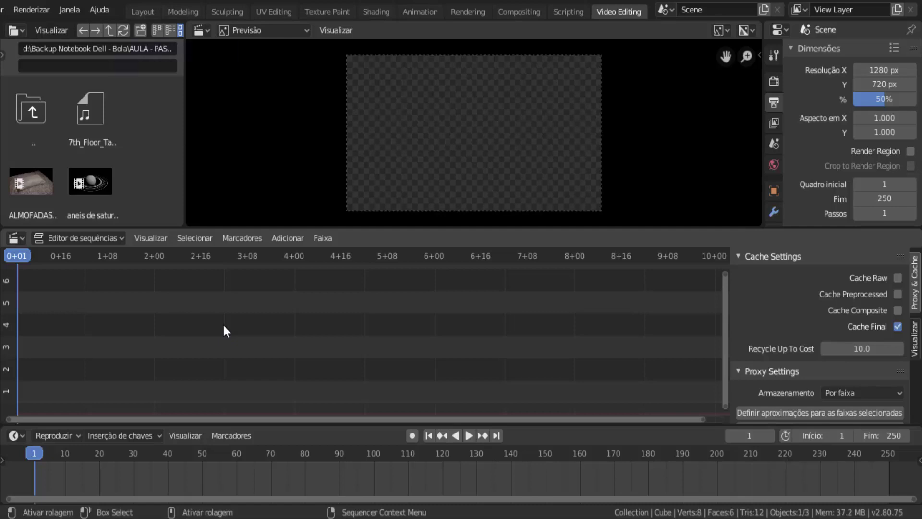
pyautogui.click(140, 15)
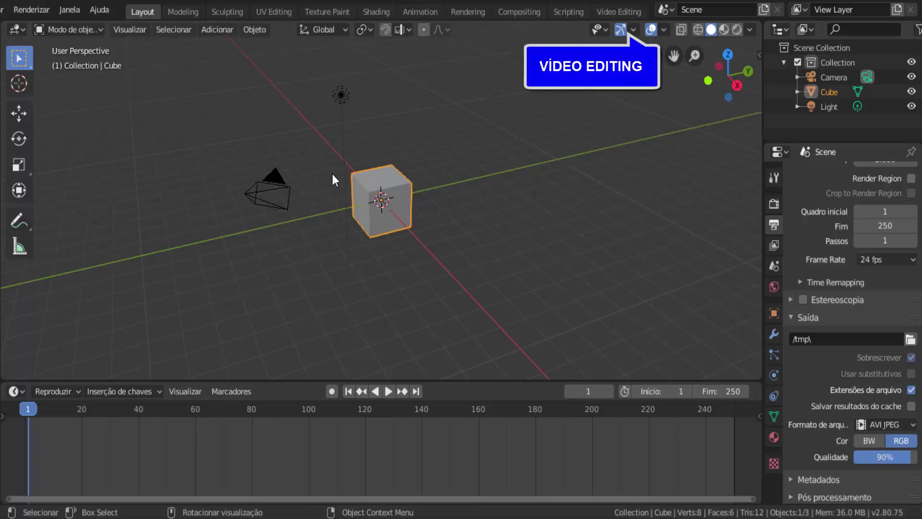
pyautogui.click(618, 11)
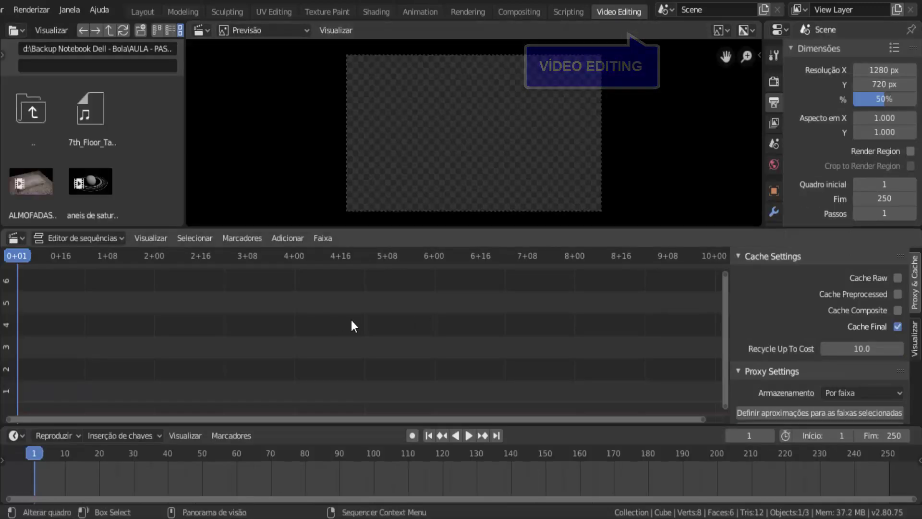
pyautogui.click(284, 238)
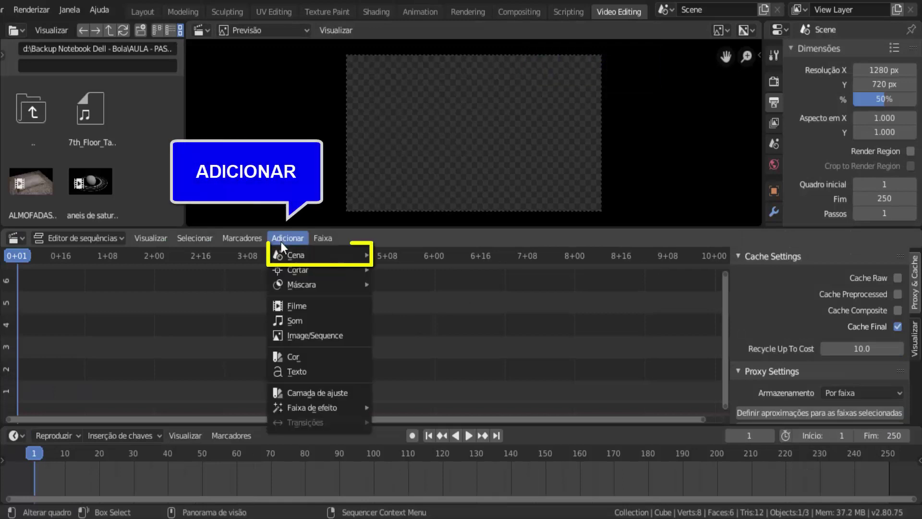
pyautogui.moveTo(299, 259)
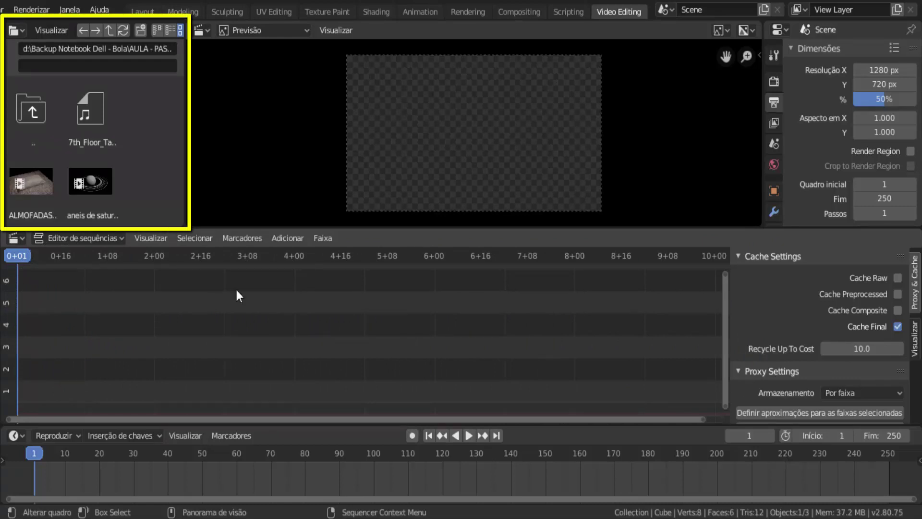
# Step: Add the movie cubo exotico0001-0250.avi to the sequencer from the file browser and place its strip on channel 1 at frame 1
pyautogui.moveTo(181, 88); pyautogui.dragTo(181, 102)
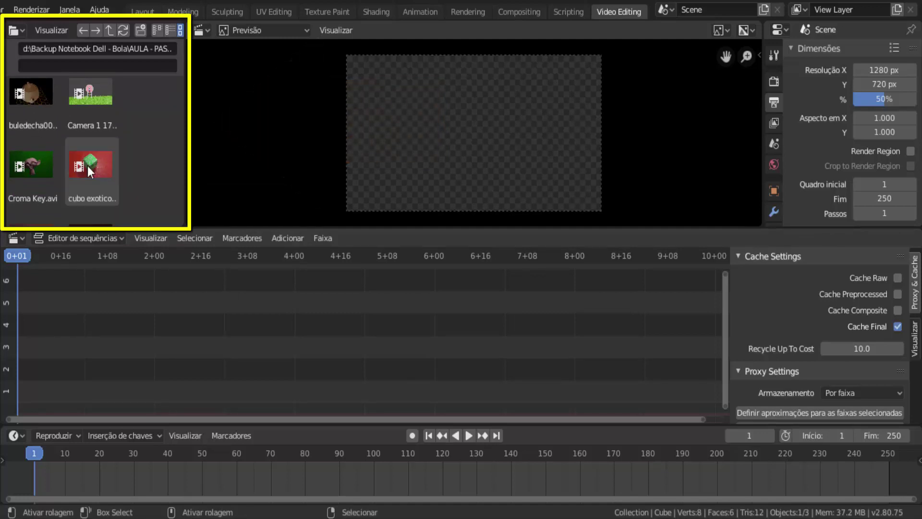
pyautogui.moveTo(88, 166); pyautogui.dragTo(359, 345)
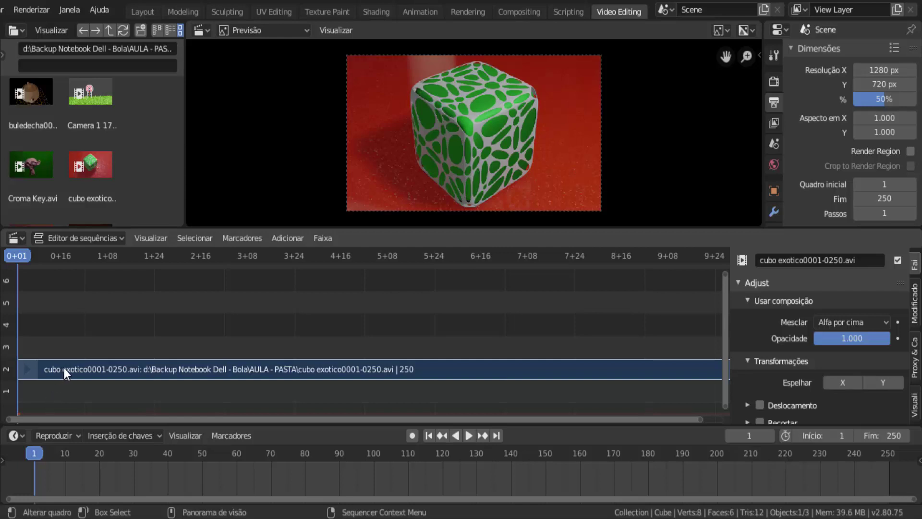
pyautogui.moveTo(64, 368); pyautogui.dragTo(63, 388)
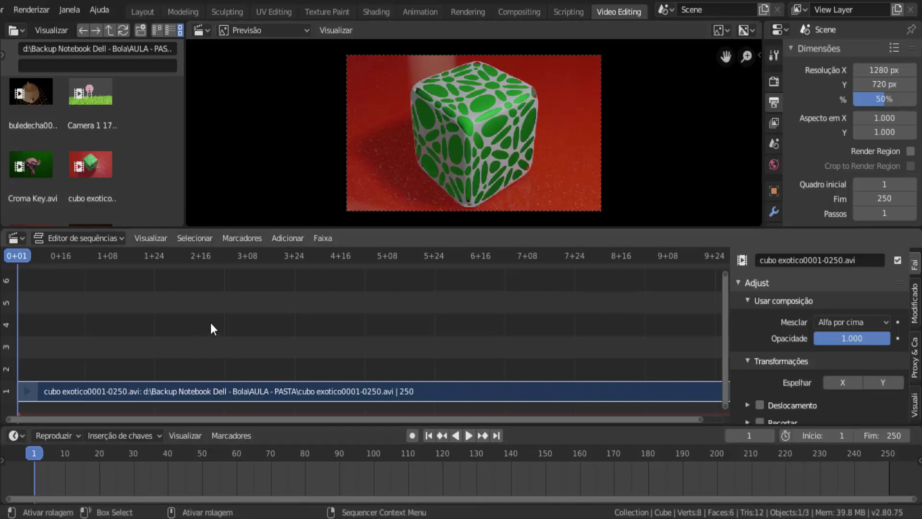
# Step: Go to frame 20 and add a text strip there above the movie strip
pyautogui.click(100, 454)
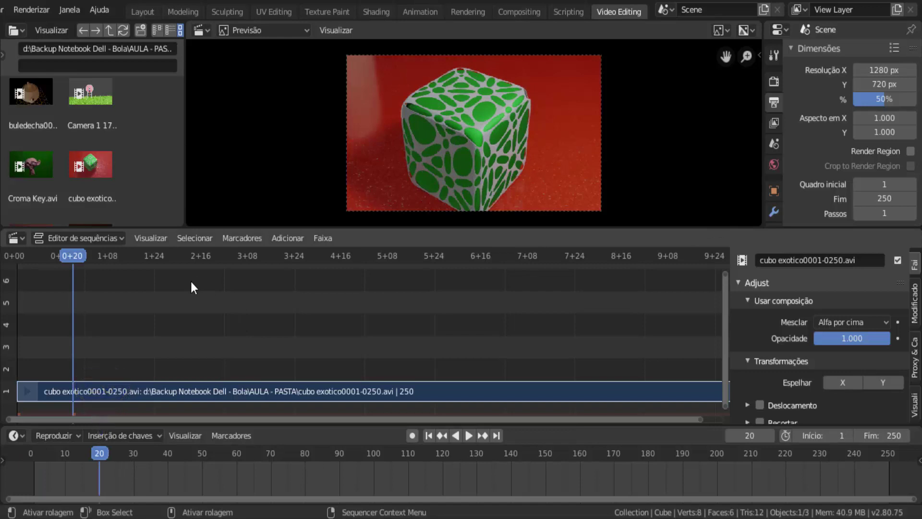
pyautogui.click(292, 241)
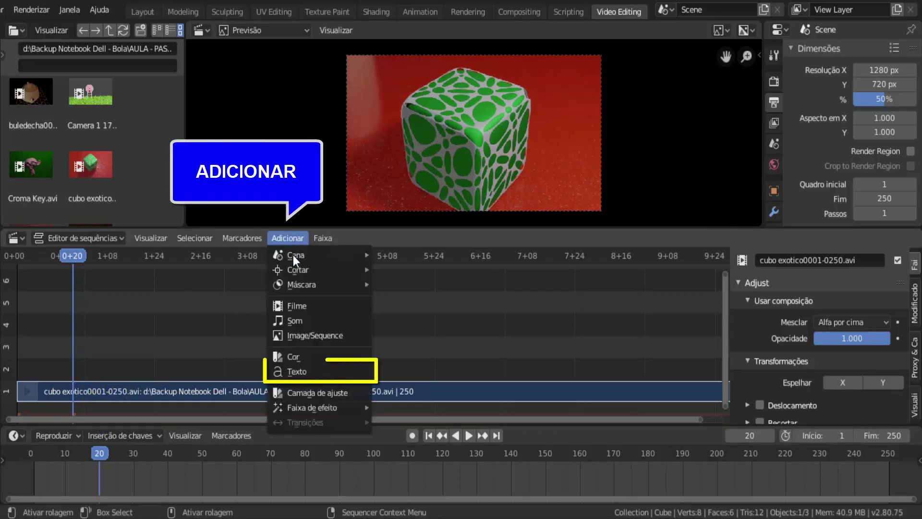
pyautogui.click(295, 367)
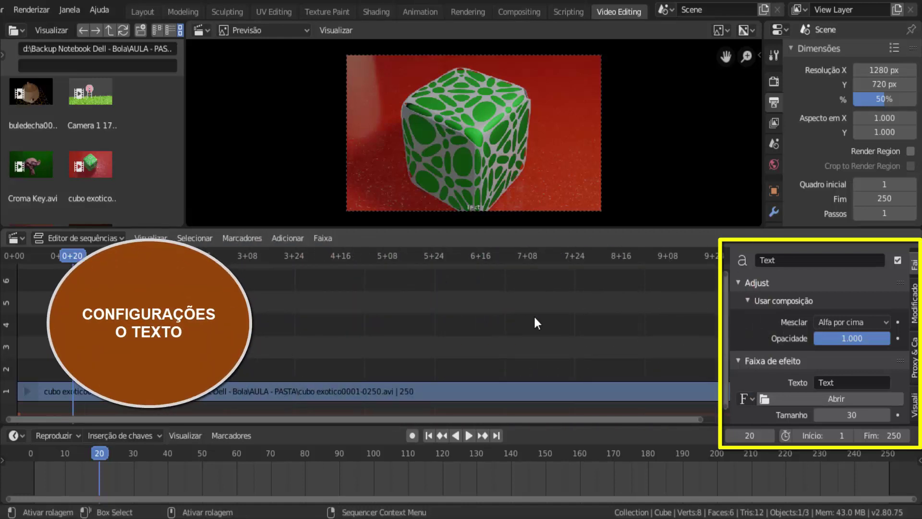
# Step: Set the text strip's size to 150
pyautogui.scroll(-3, 910, 309)
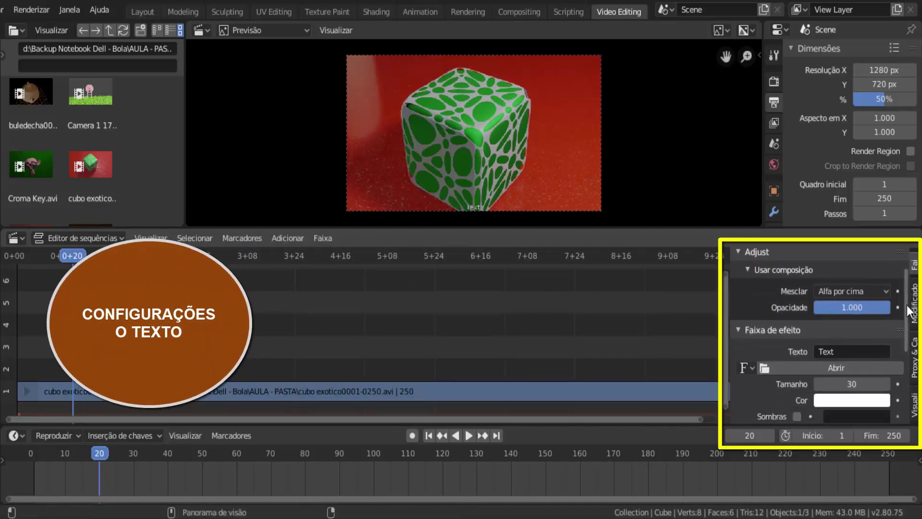
pyautogui.scroll(-1, 910, 317)
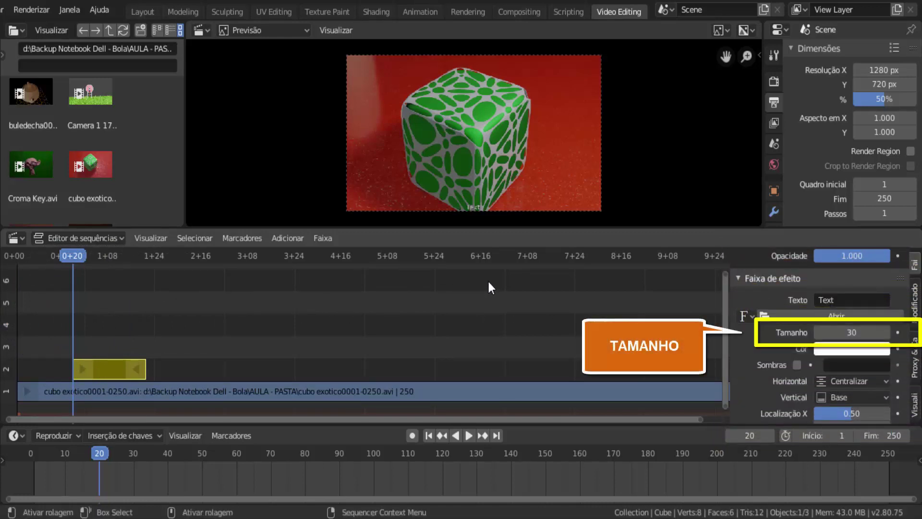
pyautogui.click(842, 333)
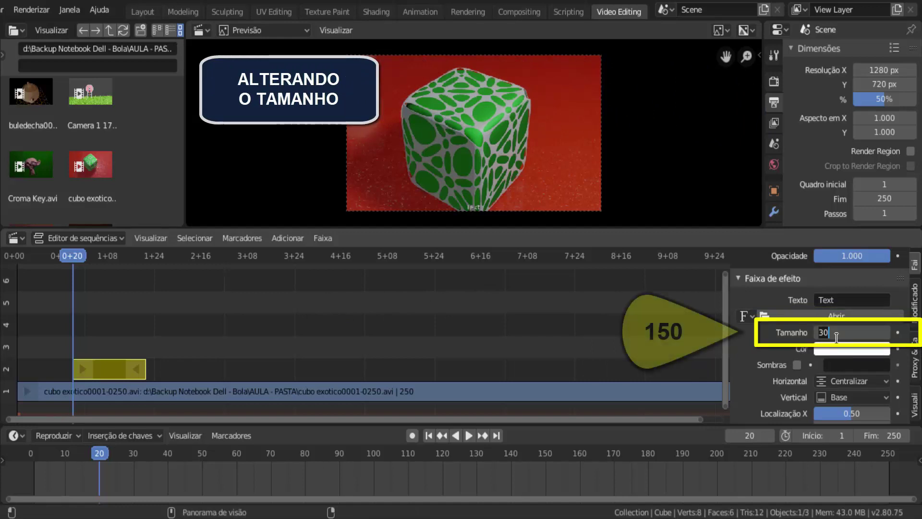
pyautogui.write('150')
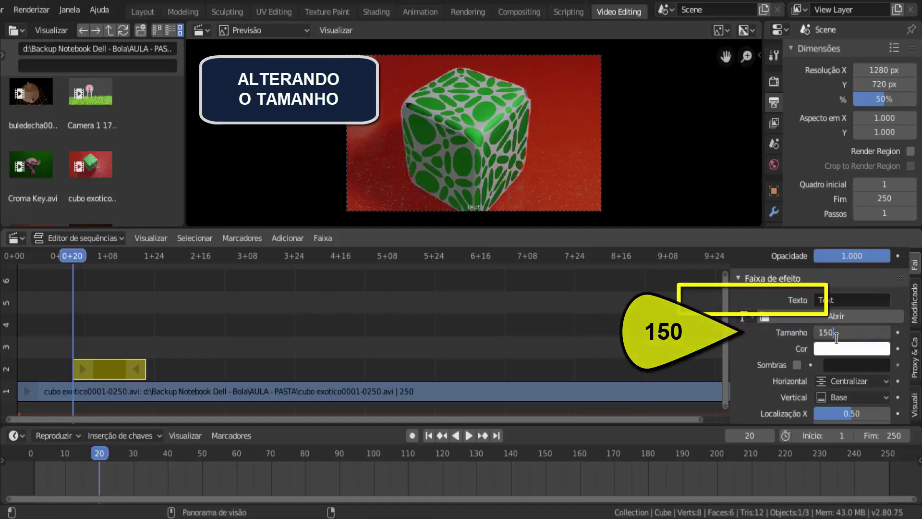
pyautogui.press('Return')
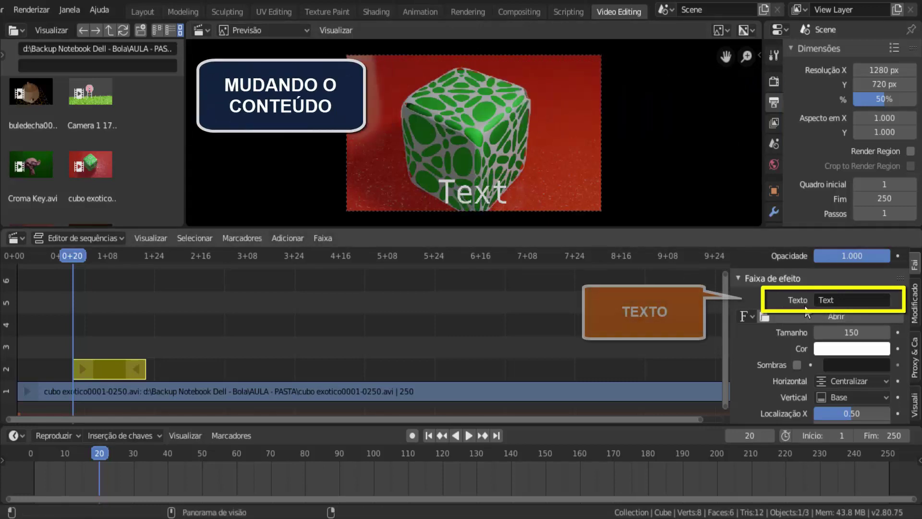
# Step: Change the text strip's content to EXEMPLO
pyautogui.click(842, 302)
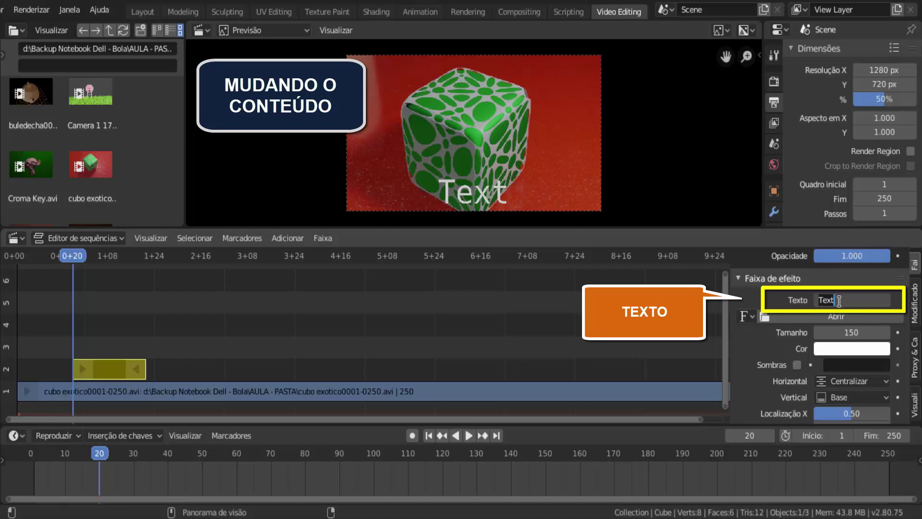
pyautogui.write('EX')
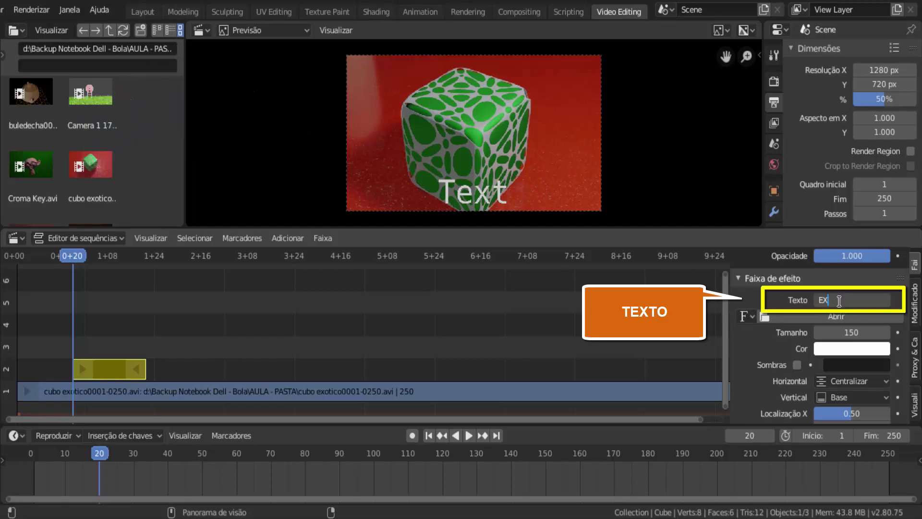
pyautogui.write('EMPLO')
pyautogui.press('Return')
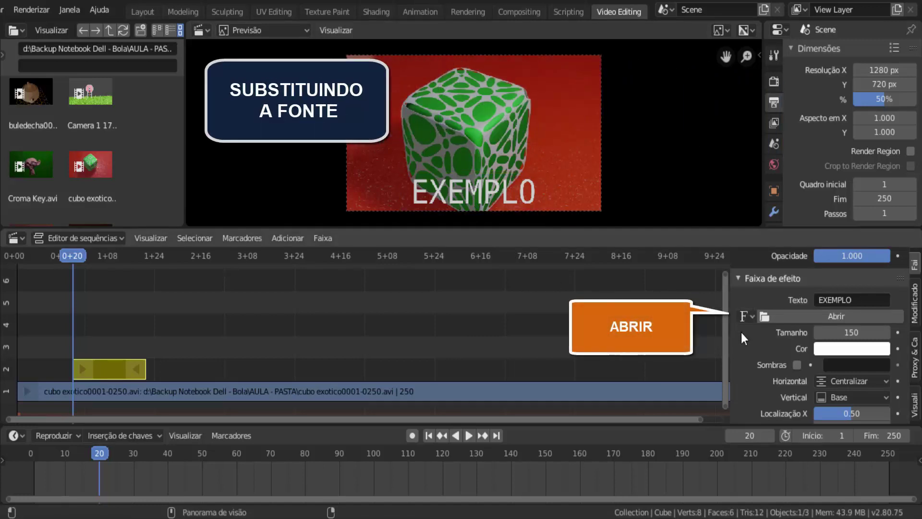
# Step: Browse the Windows fonts as thumbnails and load BAUHS93.TTF as the text strip's font
pyautogui.click(834, 317)
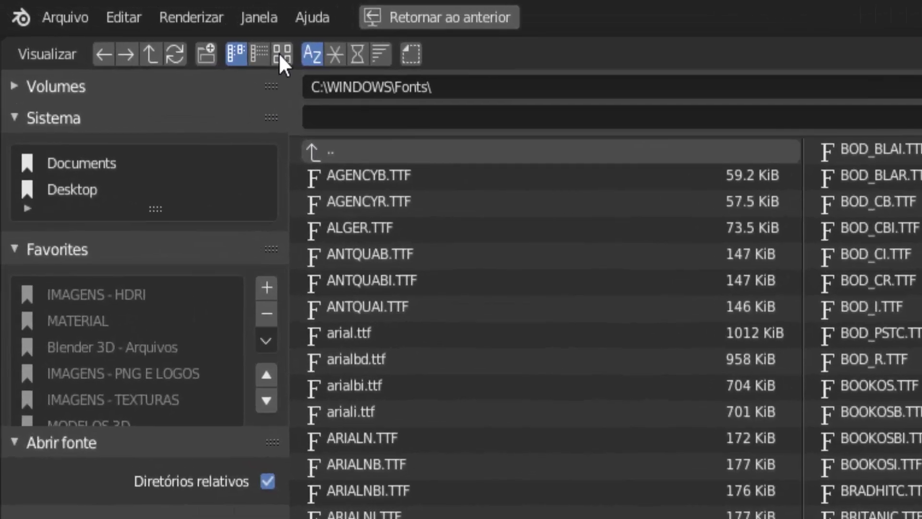
pyautogui.click(282, 54)
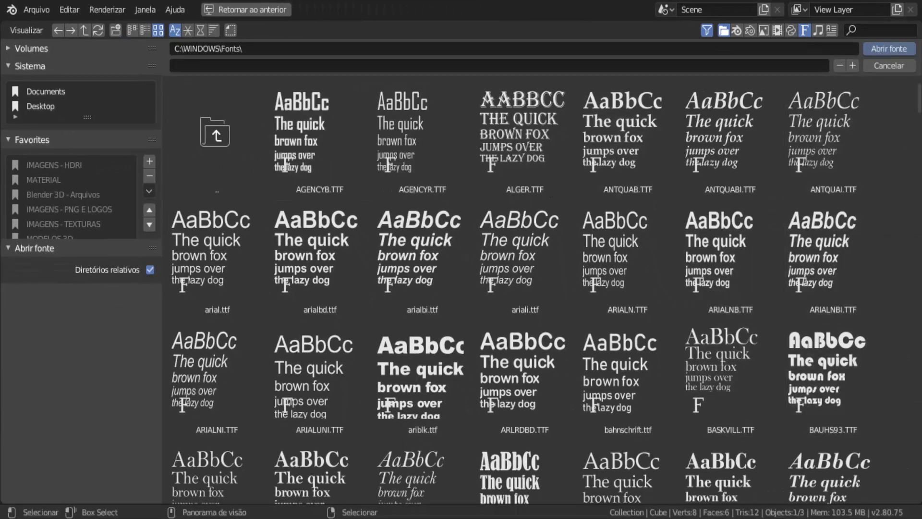
pyautogui.scroll(-10, 543, 288)
pyautogui.scroll(-5, 863, 176)
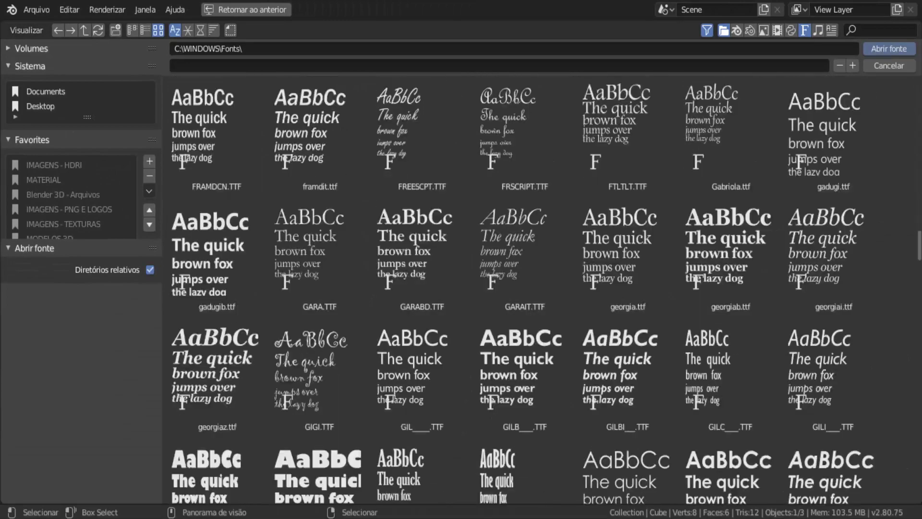
pyautogui.scroll(15, 863, 176)
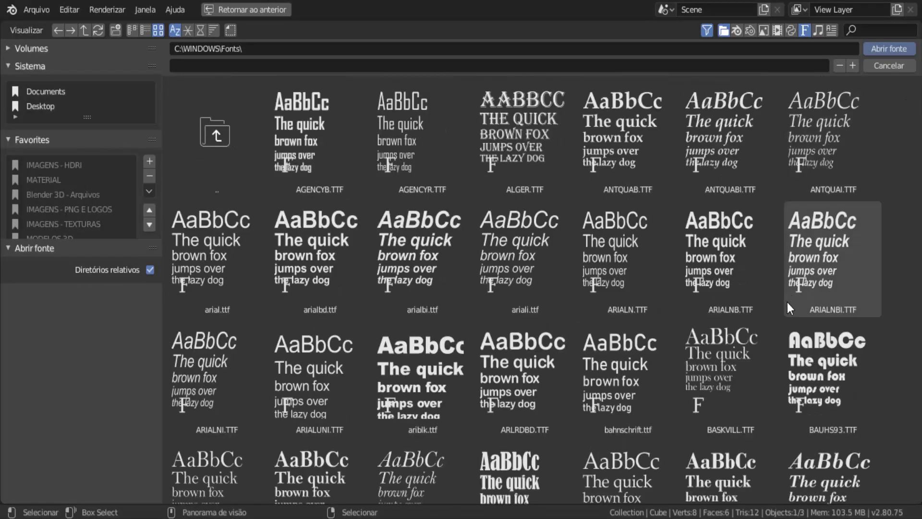
pyautogui.click(819, 377)
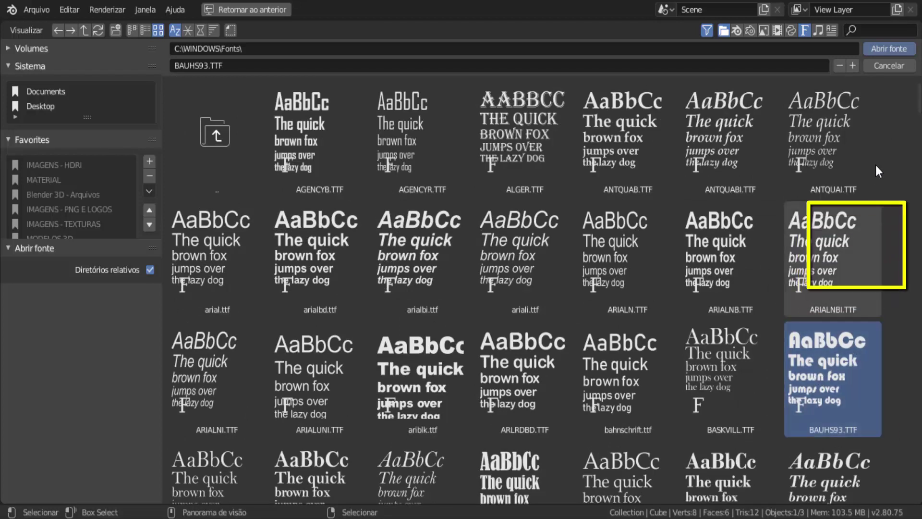
pyautogui.click(889, 48)
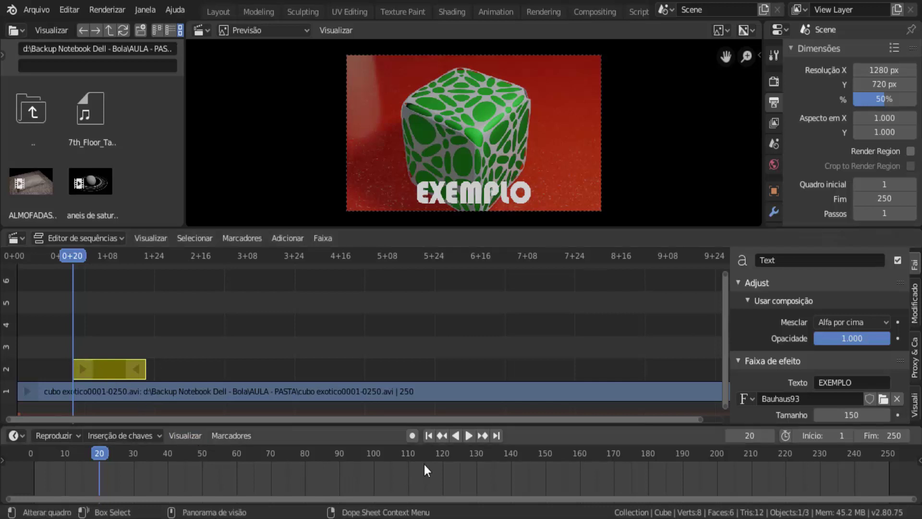
# Step: Play back the sequence to check the text's timing, and extend the end of the text strip to frame 200
pyautogui.click(468, 434)
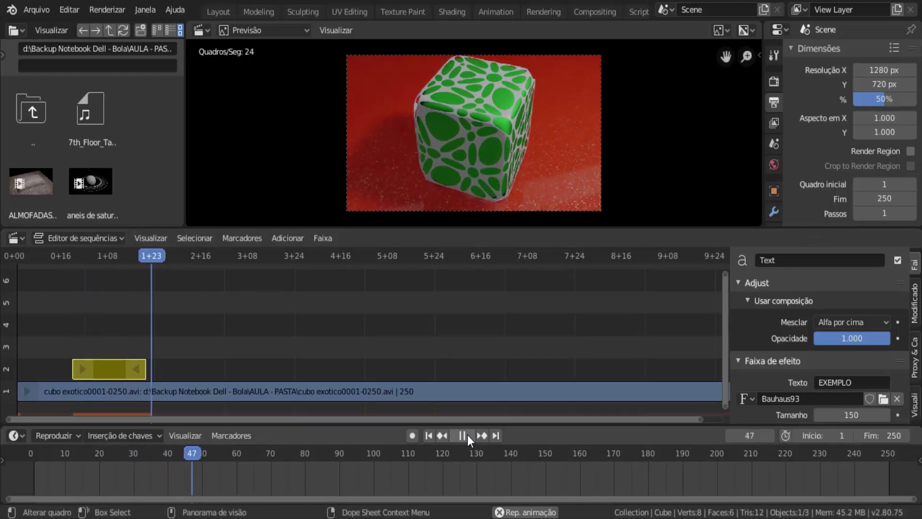
pyautogui.click(468, 434)
pyautogui.click(432, 435)
pyautogui.click(464, 436)
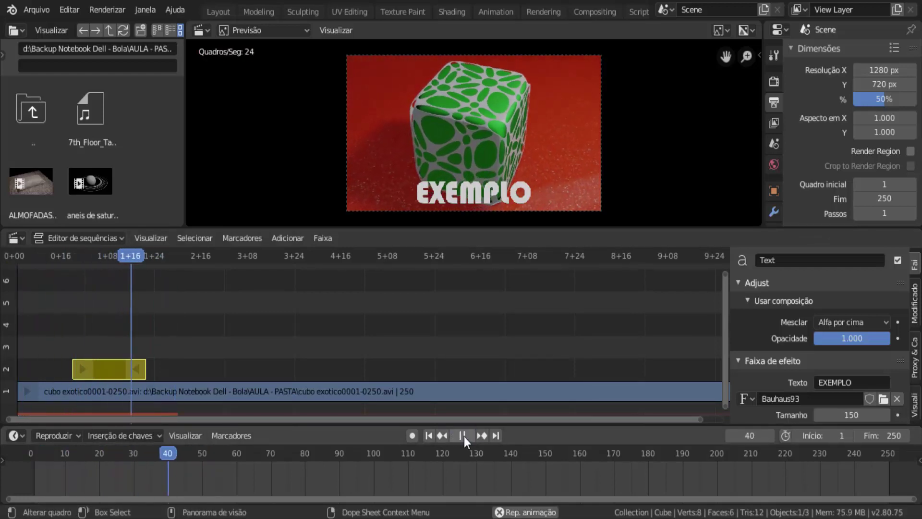
pyautogui.click(464, 436)
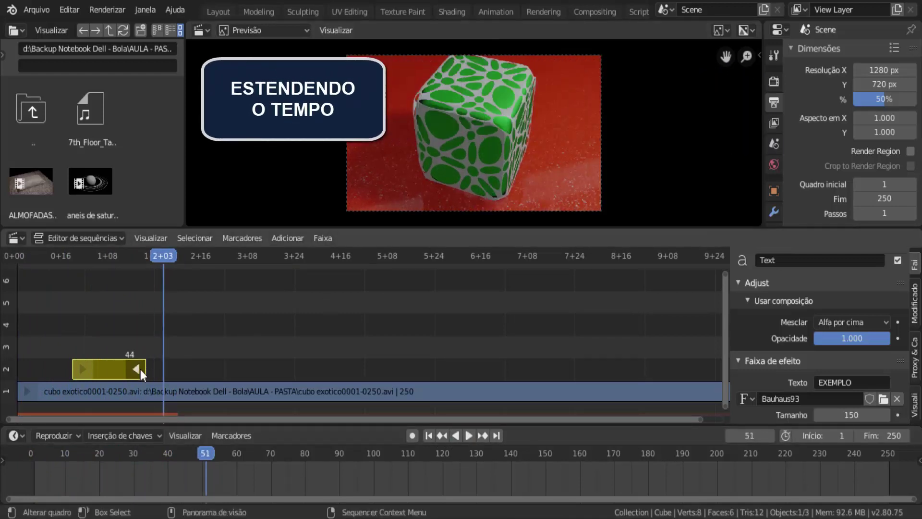
pyautogui.moveTo(141, 370); pyautogui.dragTo(602, 376)
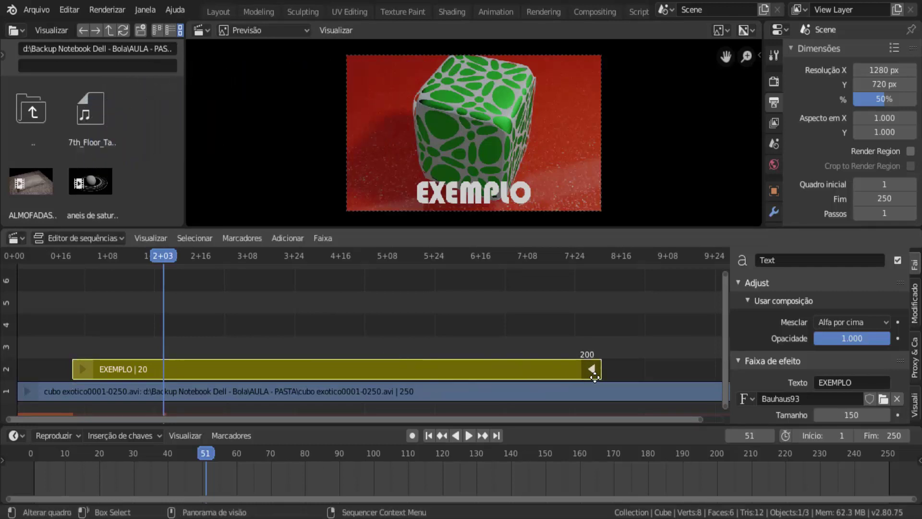
# Step: At frame 33, enable the text's shadow and set its colour to light green (H 0.218, S 0.599, V 0.713)
pyautogui.scroll(-6, 835, 358)
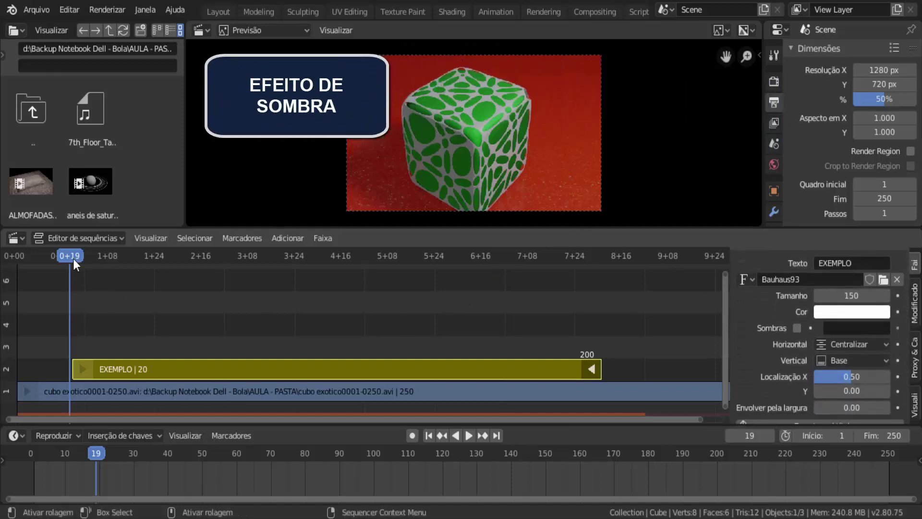
pyautogui.moveTo(73, 258); pyautogui.dragTo(111, 256)
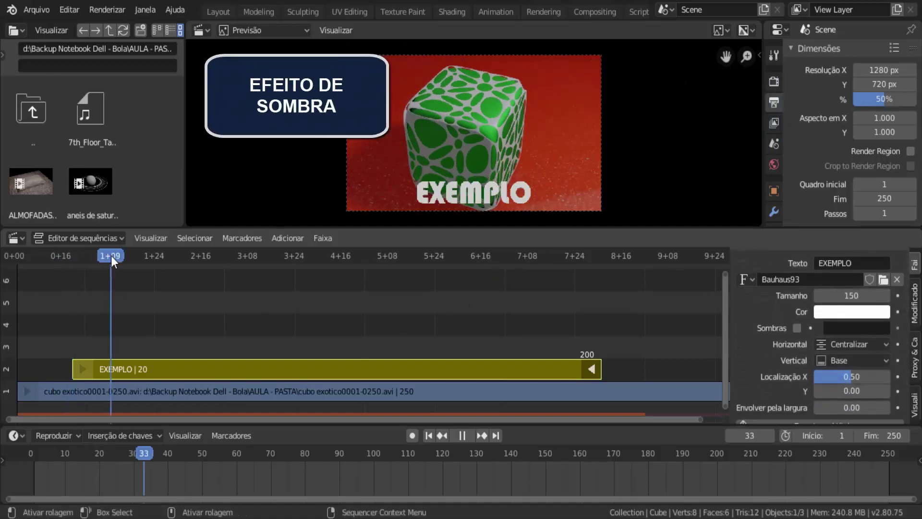
pyautogui.click(797, 328)
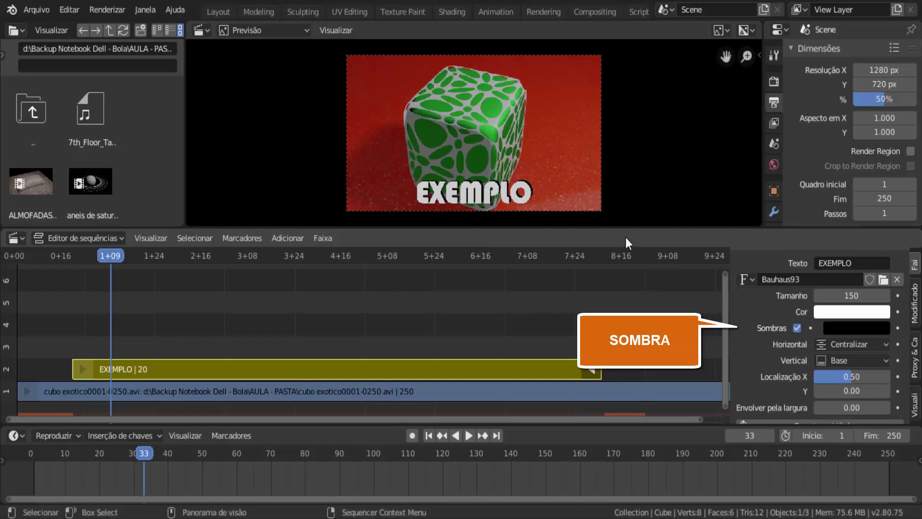
pyautogui.click(859, 331)
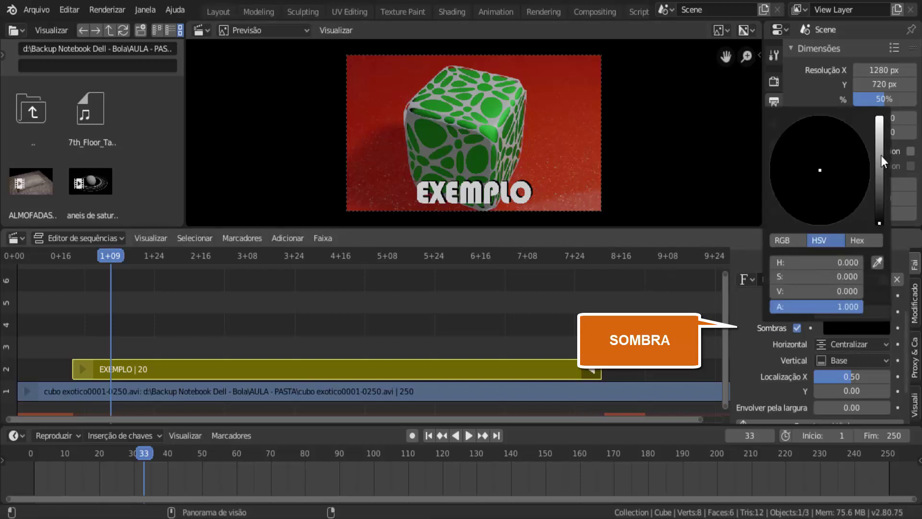
pyautogui.moveTo(881, 156); pyautogui.dragTo(772, 157)
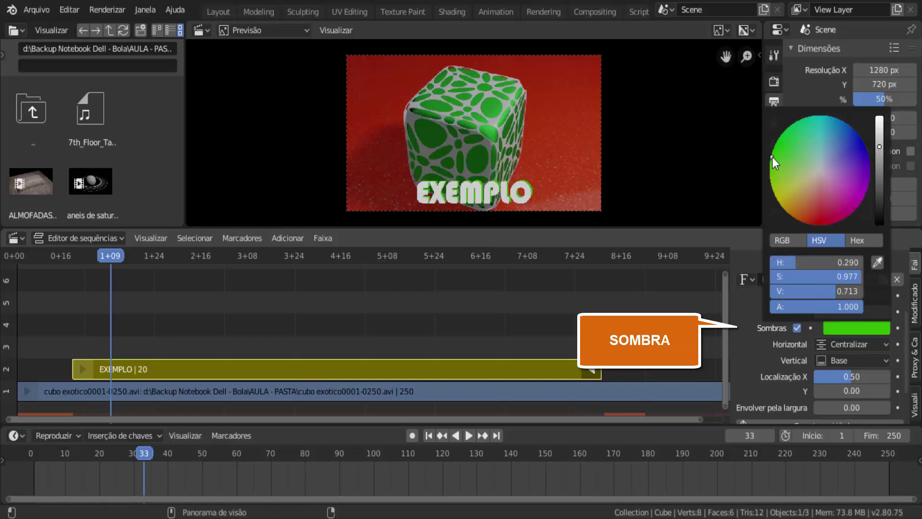
pyautogui.moveTo(807, 191)
pyautogui.mouseDown()
pyautogui.moveTo(808, 203)
pyautogui.moveTo(808, 157)
pyautogui.moveTo(817, 166)
pyautogui.moveTo(790, 177)
pyautogui.mouseUp()
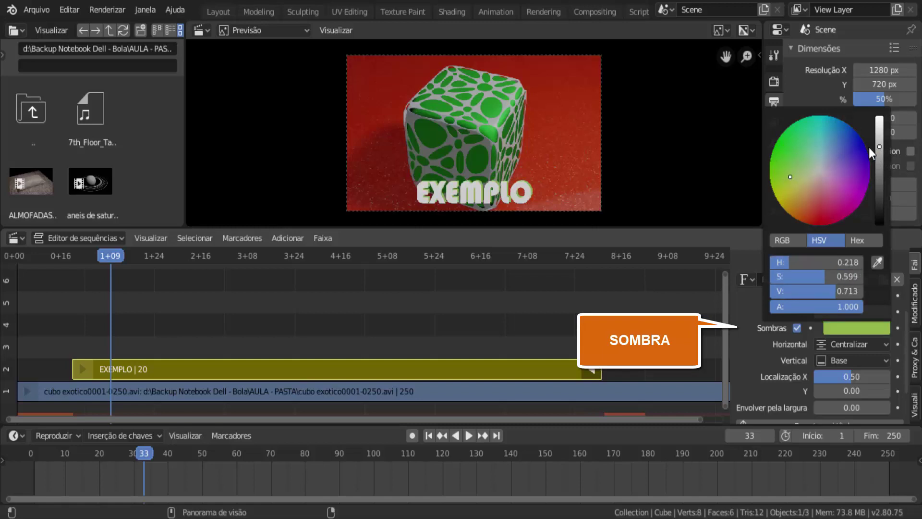
# Step: Make the text's shadow black, review the horizontal and vertical alignment options, and choose Base (bottom) for the vertical alignment
pyautogui.moveTo(831, 292); pyautogui.dragTo(773, 293)
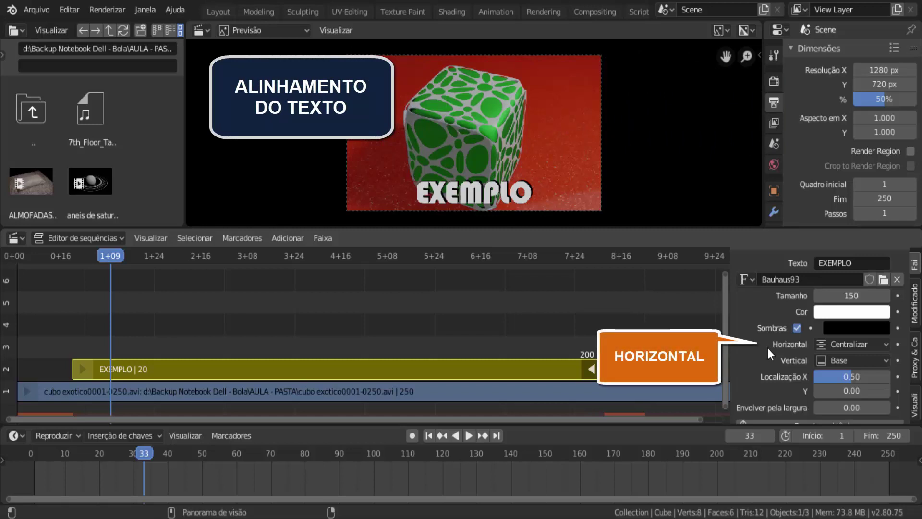
pyautogui.click(886, 345)
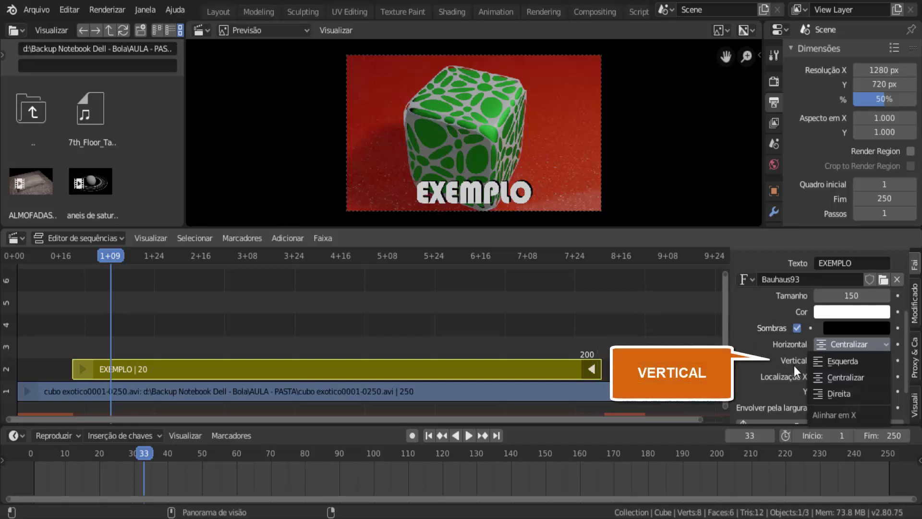
pyautogui.click(795, 365)
pyautogui.click(889, 361)
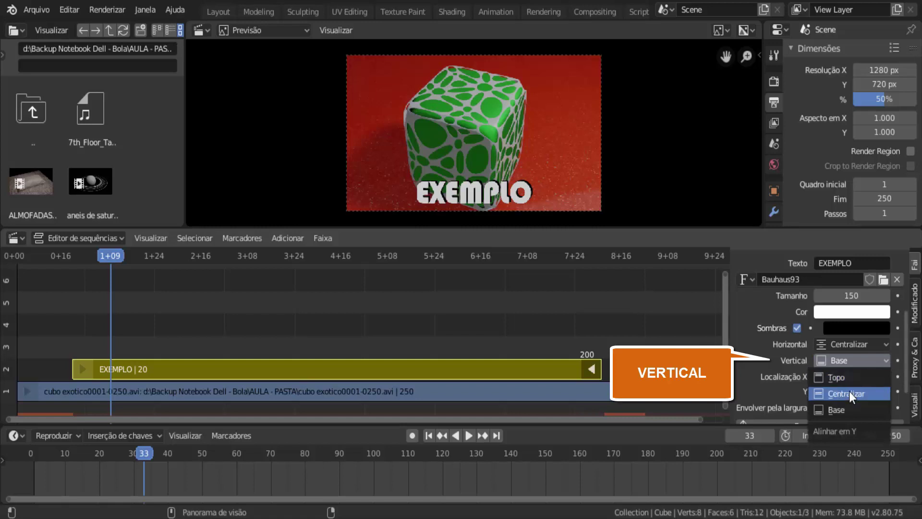
pyautogui.click(838, 408)
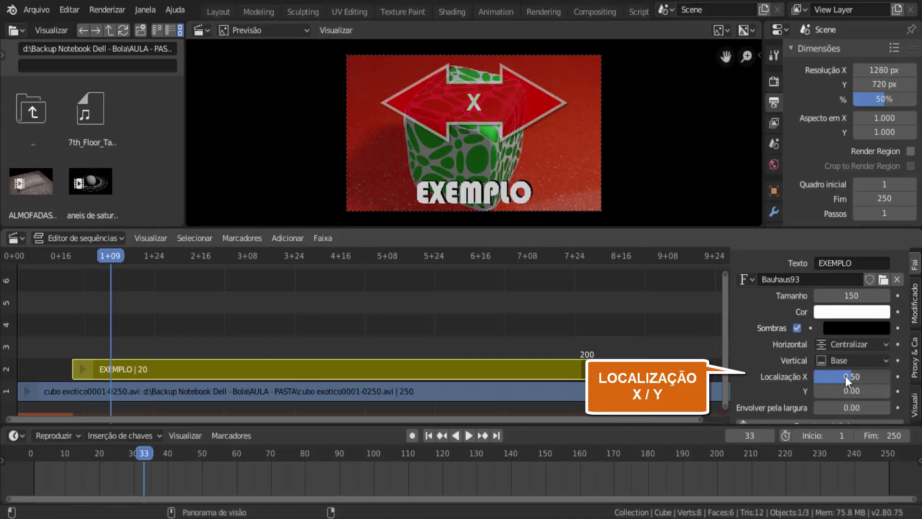
# Step: Reposition the text over the cube by setting its location to X 0.48 and Y 0.35
pyautogui.moveTo(846, 376)
pyautogui.mouseDown()
pyautogui.moveTo(884, 375)
pyautogui.moveTo(814, 376)
pyautogui.moveTo(889, 376)
pyautogui.moveTo(814, 376)
pyautogui.moveTo(875, 376)
pyautogui.moveTo(820, 376)
pyautogui.moveTo(848, 376)
pyautogui.mouseUp()
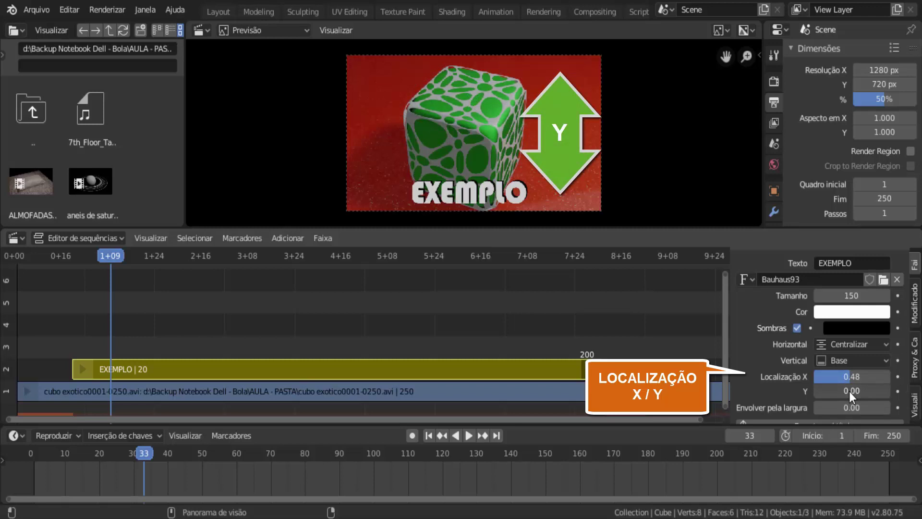
pyautogui.moveTo(849, 391); pyautogui.dragTo(817, 391)
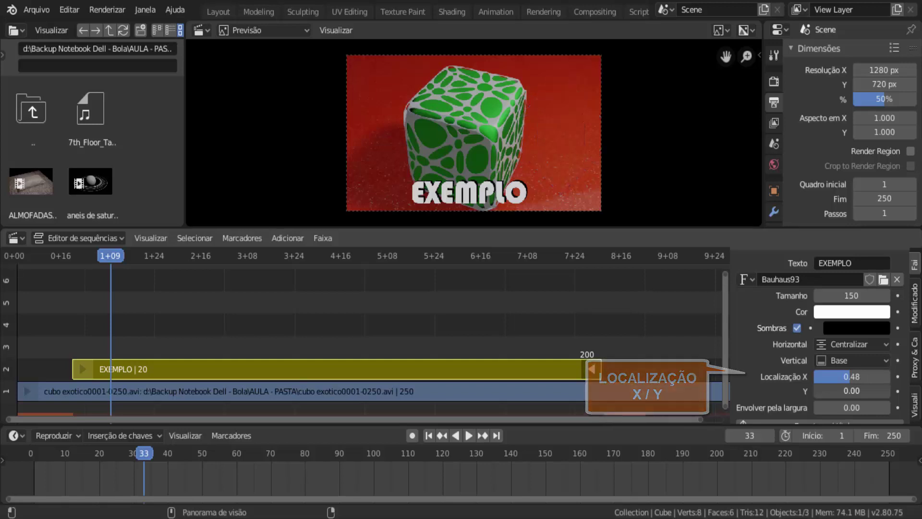
pyautogui.moveTo(817, 391); pyautogui.dragTo(851, 391)
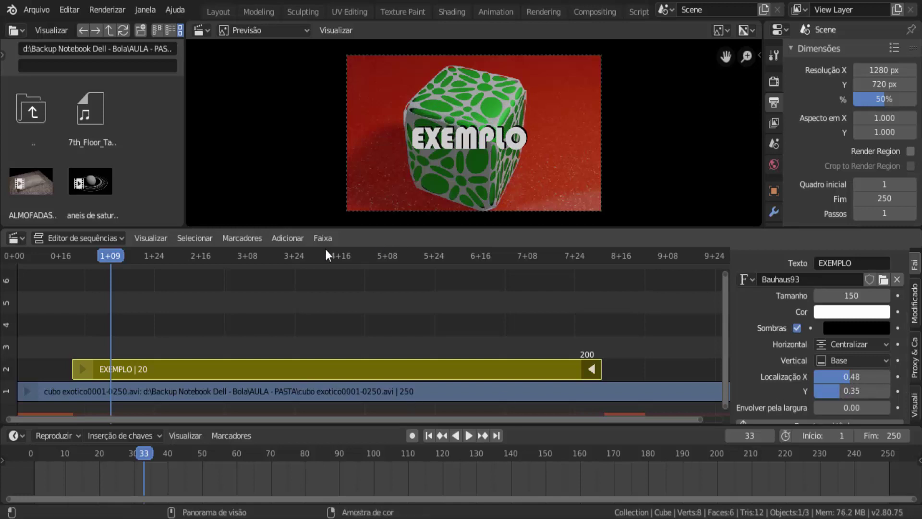
# Step: Play back the sequence to check the repositioned text, and return to frame 1
pyautogui.click(470, 435)
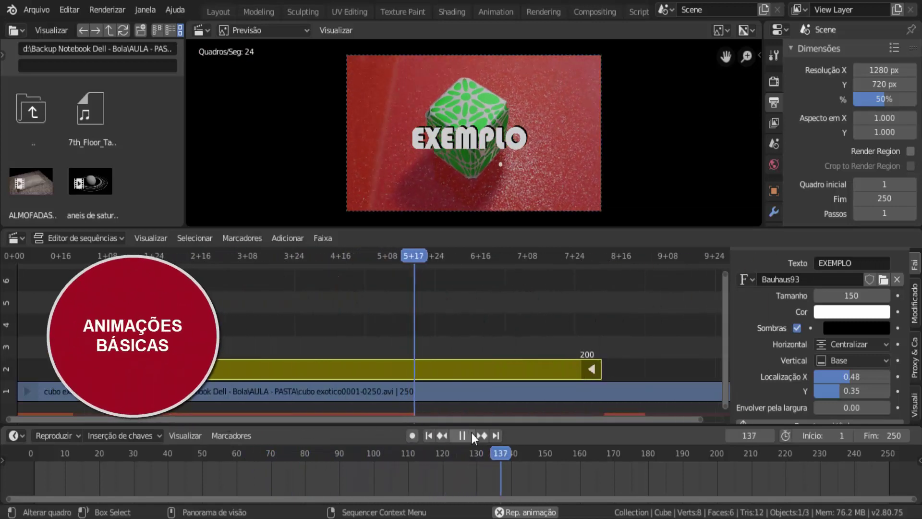
pyautogui.click(464, 436)
pyautogui.click(427, 438)
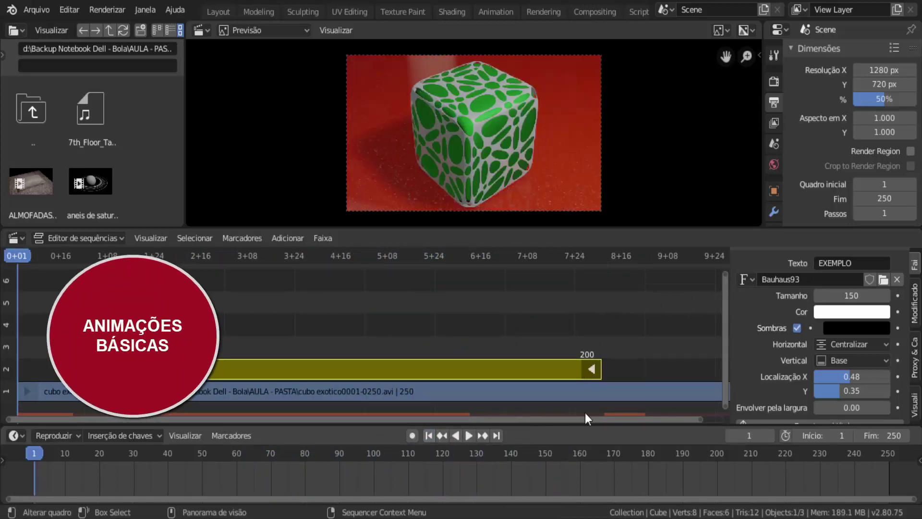
# Step: Look through the text strip's opacity and effect settings, and preview the sequence up to about frame 150 before rewinding to the start
pyautogui.scroll(6, 909, 328)
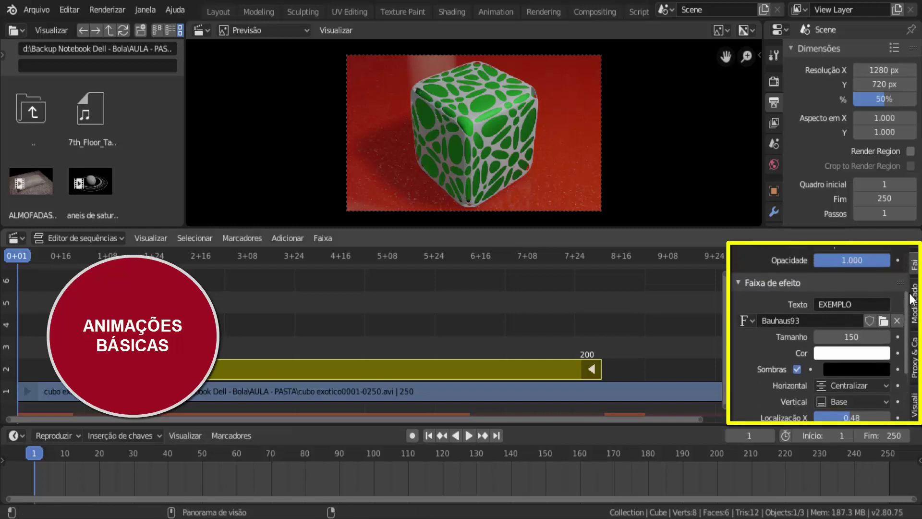
pyautogui.scroll(-3, 913, 312)
pyautogui.scroll(-1, 916, 298)
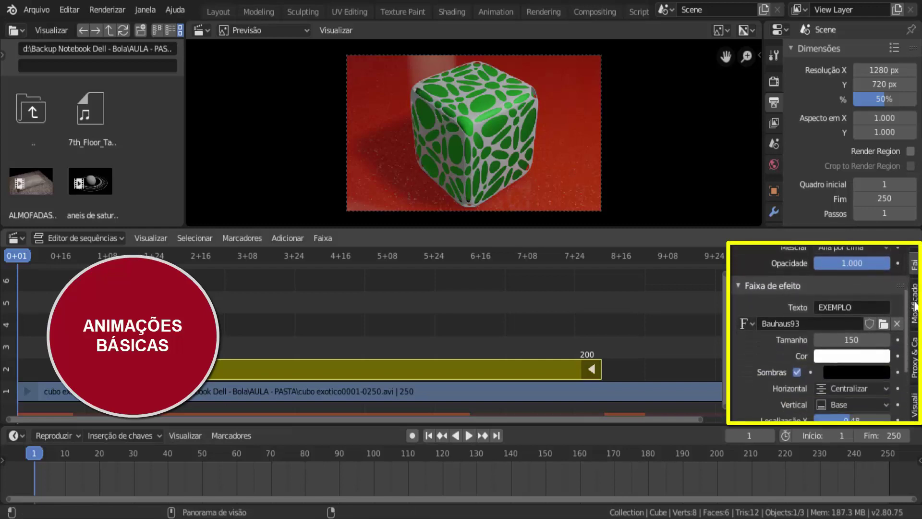
pyautogui.scroll(2, 908, 293)
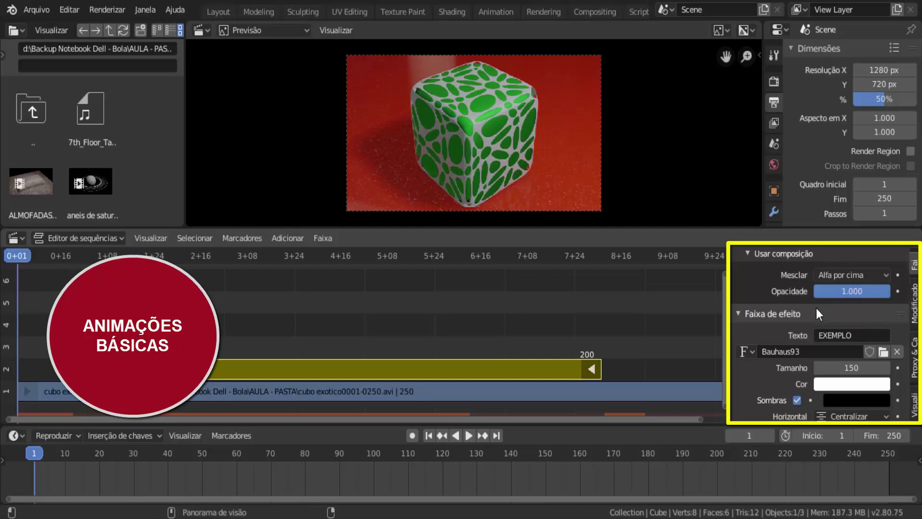
pyautogui.rightClick(855, 289)
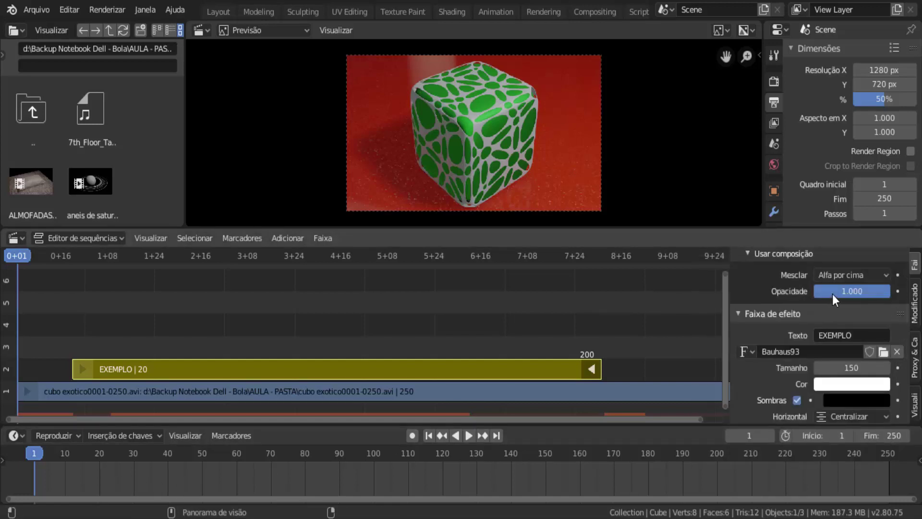
pyautogui.rightClick(850, 289)
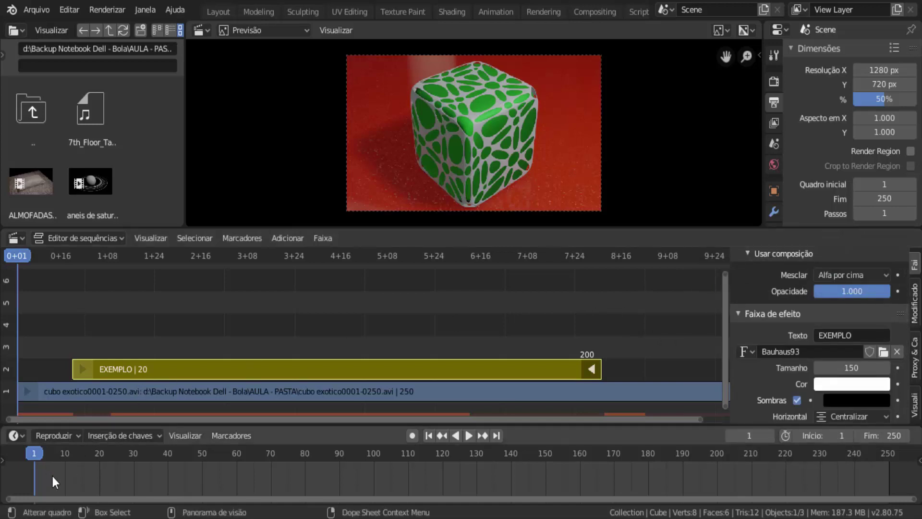
pyautogui.click(468, 436)
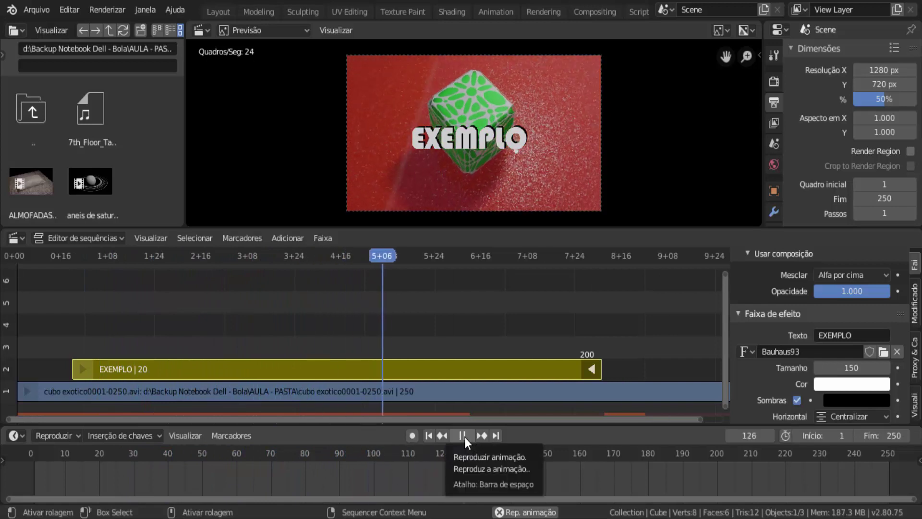
pyautogui.click(462, 436)
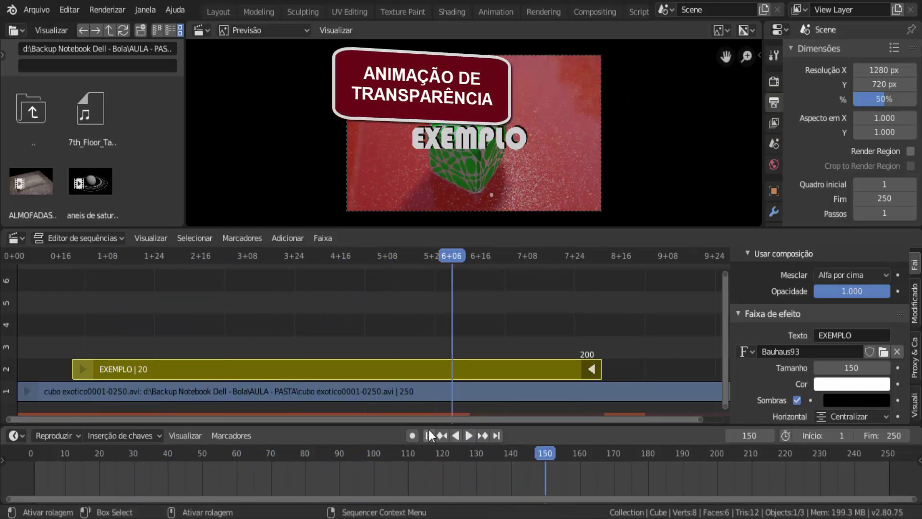
pyautogui.click(429, 435)
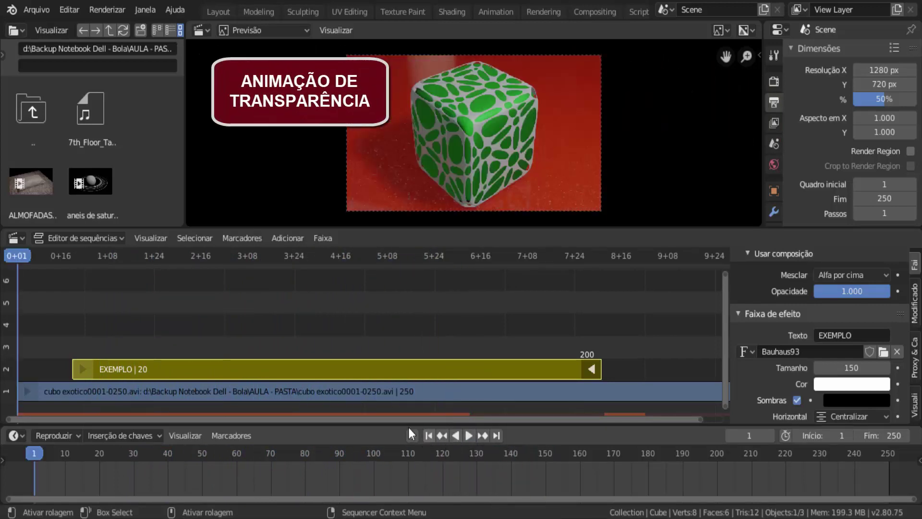
# Step: At frame 21, set the text strip's opacity to 0.000 and insert a keyframe for it
pyautogui.click(65, 259)
pyautogui.press('space')
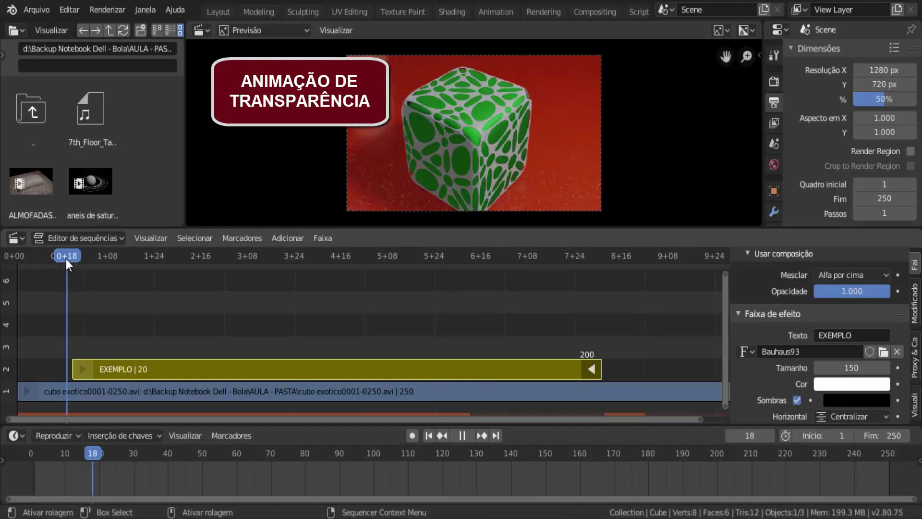
pyautogui.moveTo(68, 259); pyautogui.dragTo(76, 259)
pyautogui.press('space')
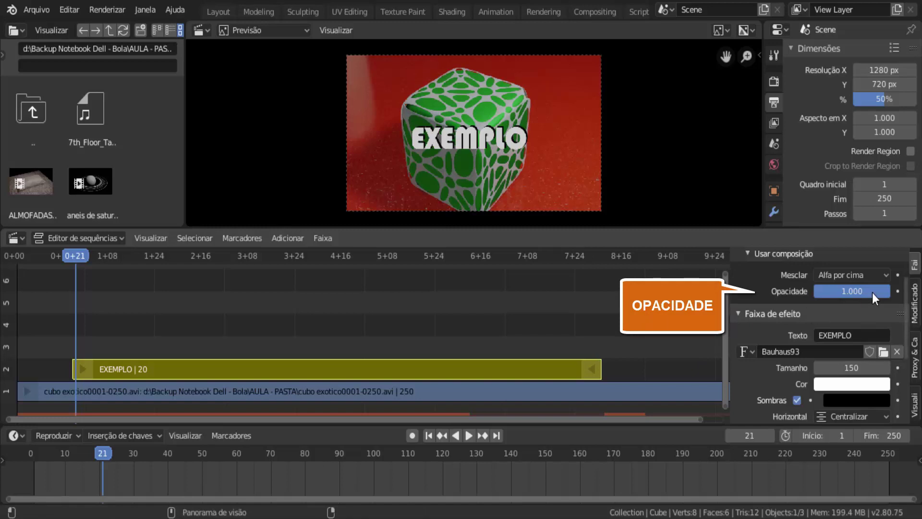
pyautogui.moveTo(872, 293); pyautogui.dragTo(796, 292)
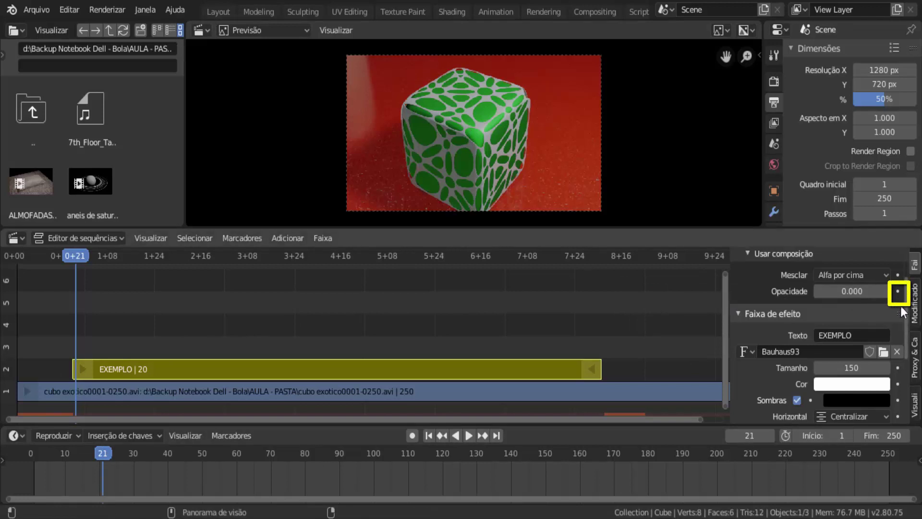
pyautogui.click(899, 291)
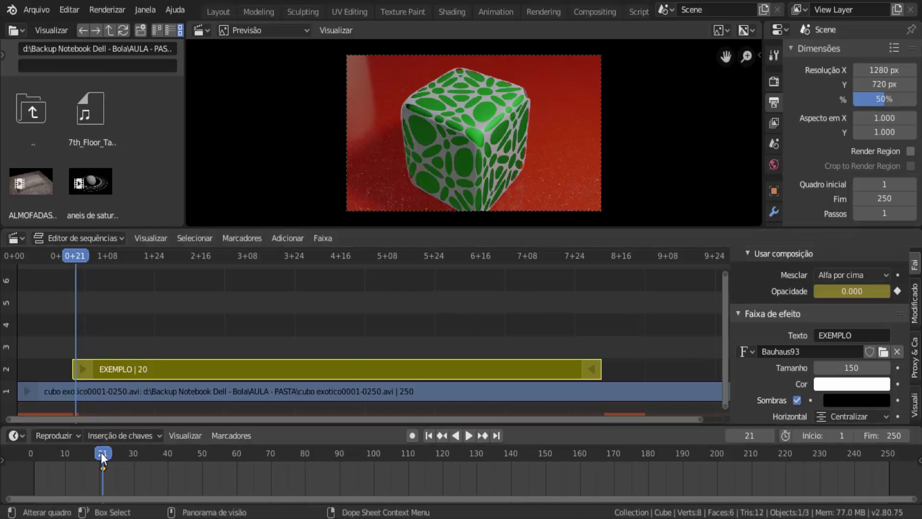
# Step: At frame 80, set the text strip's opacity to 1.000 and insert a second opacity keyframe
pyautogui.press('space')
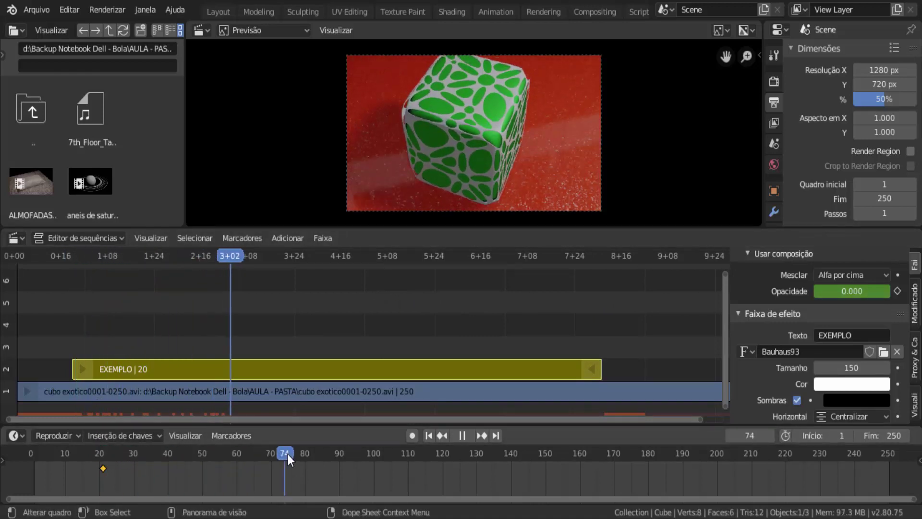
pyautogui.press('space')
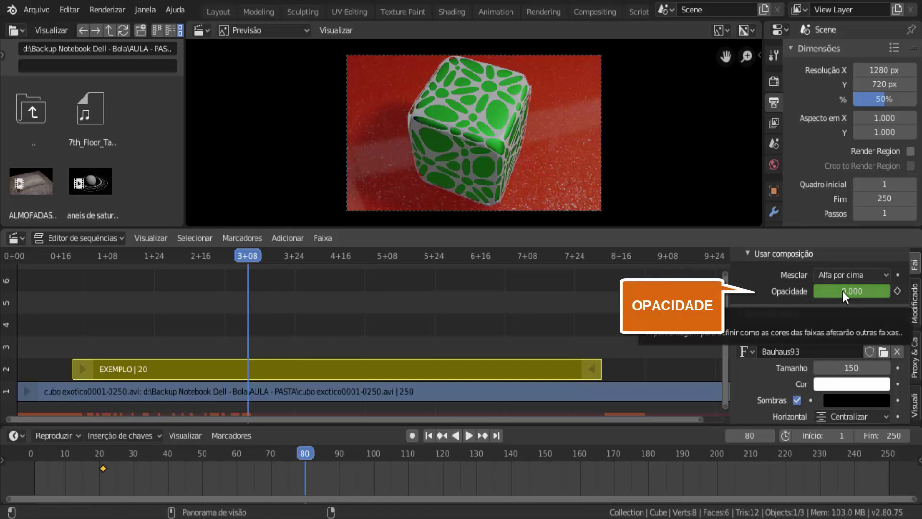
pyautogui.moveTo(843, 291); pyautogui.dragTo(889, 291)
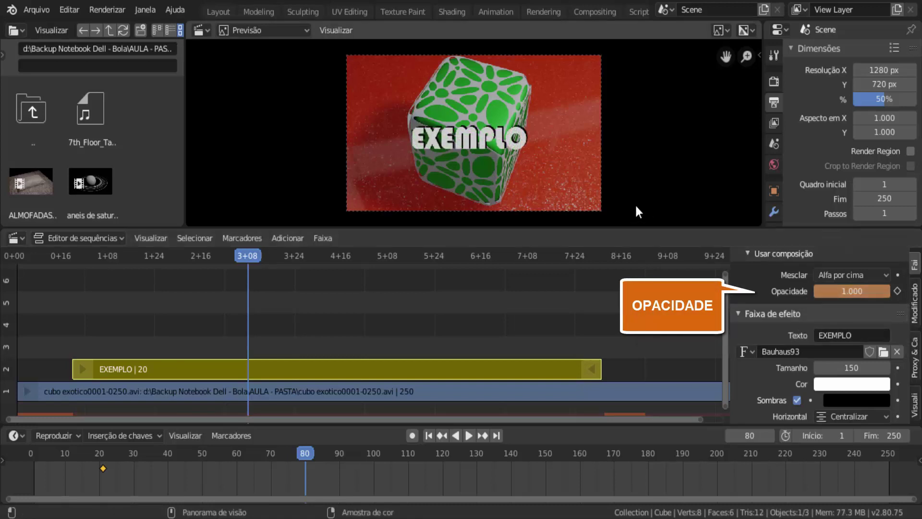
pyautogui.click(898, 291)
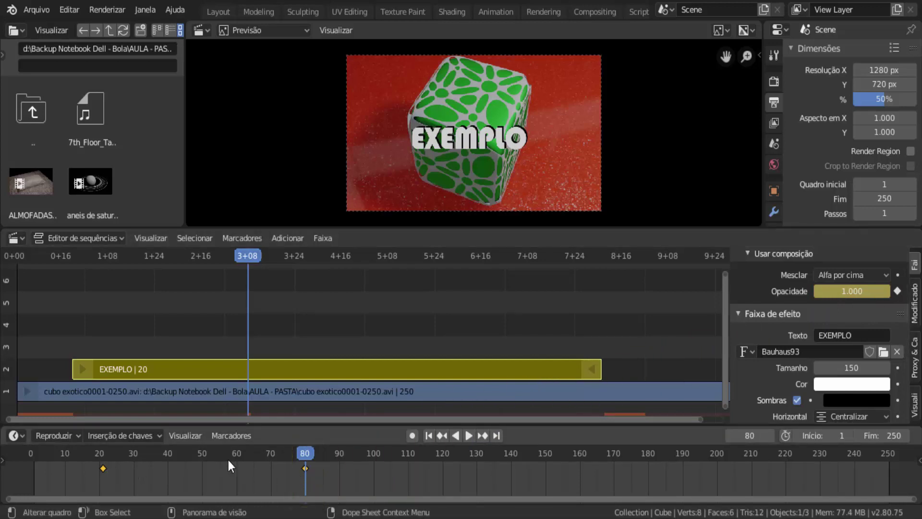
# Step: Play the sequence from frame 16 to about frame 124 to check the text's fade-in
pyautogui.click(86, 453)
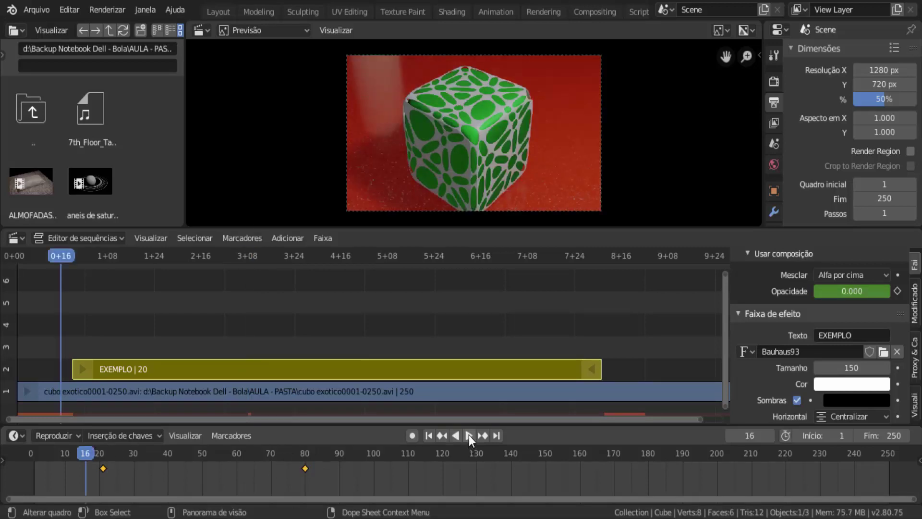
pyautogui.click(469, 434)
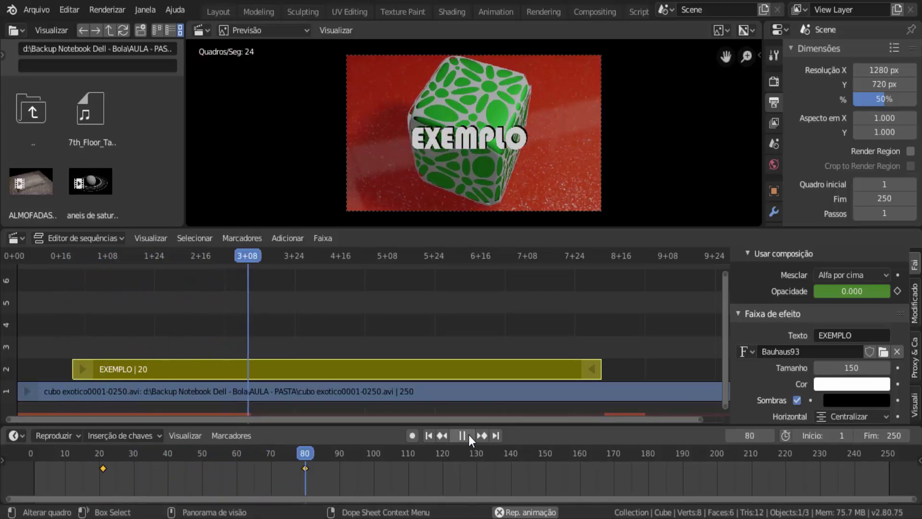
pyautogui.click(462, 436)
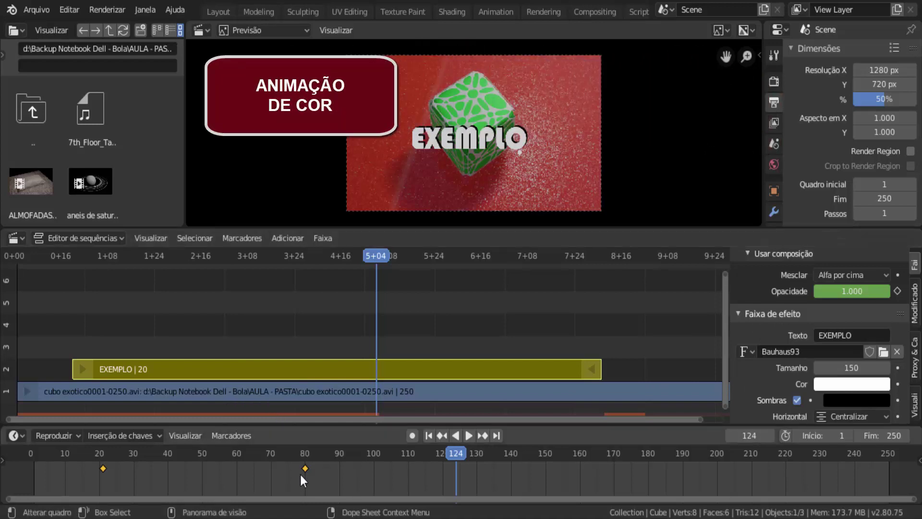
# Step: Keyframe the text colour as white at frame 60 and as blue (H 0.640, S 0.881, V 1.000) at frame 110
pyautogui.click(236, 454)
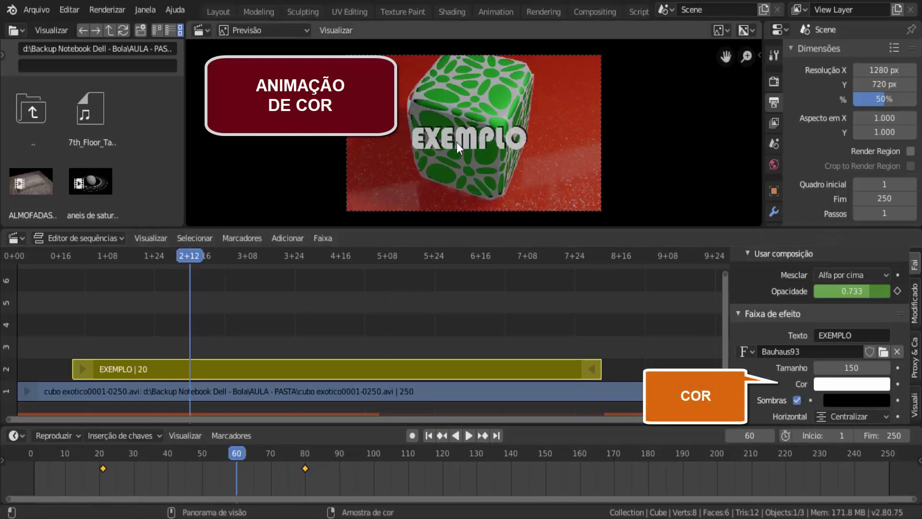
pyautogui.click(898, 384)
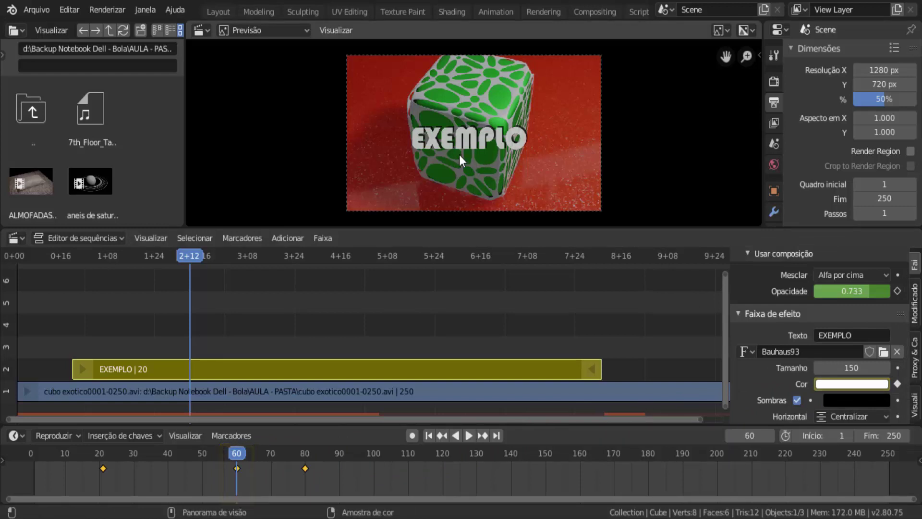
pyautogui.click(409, 463)
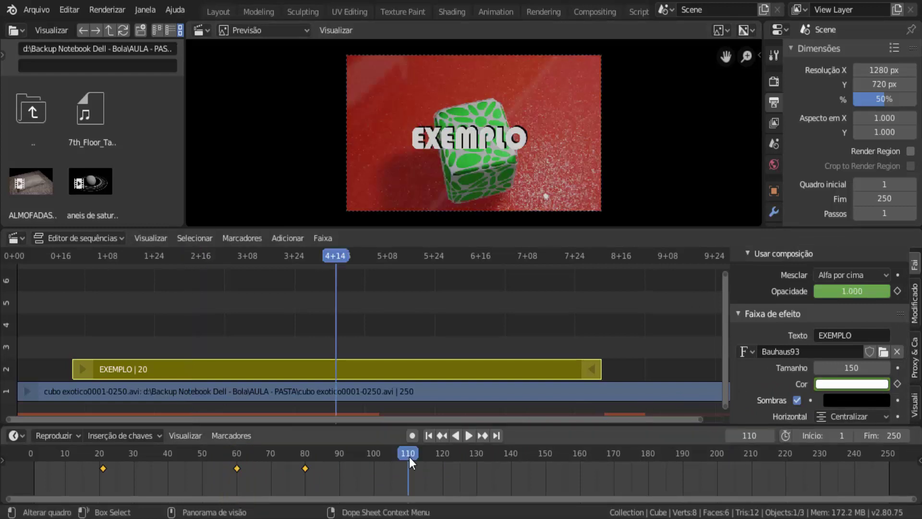
pyautogui.click(861, 385)
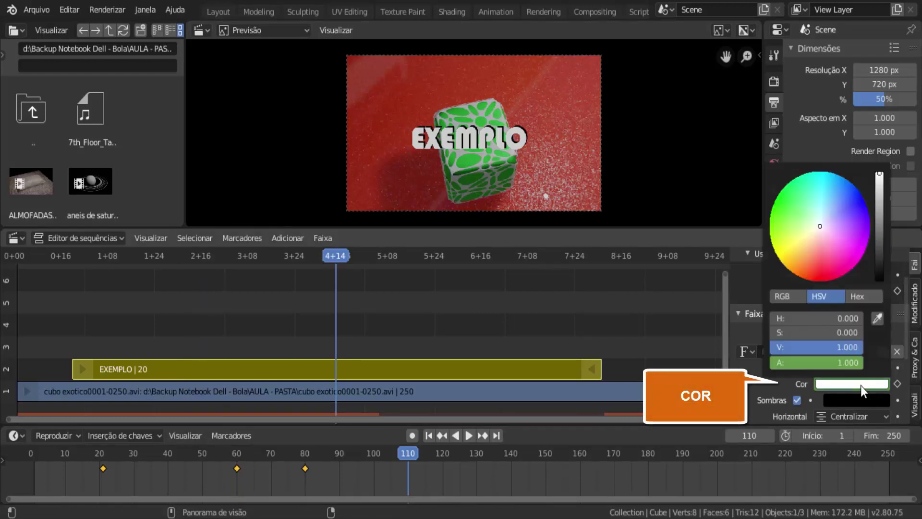
pyautogui.click(854, 193)
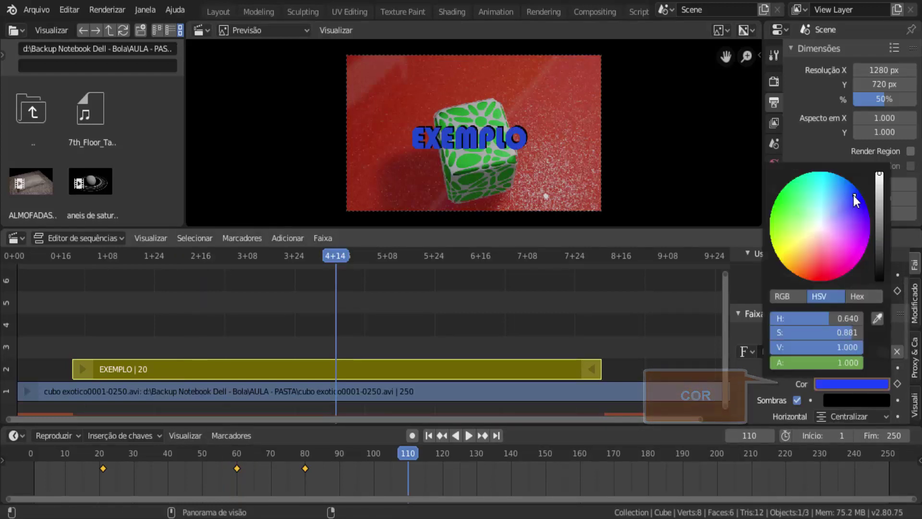
pyautogui.click(897, 384)
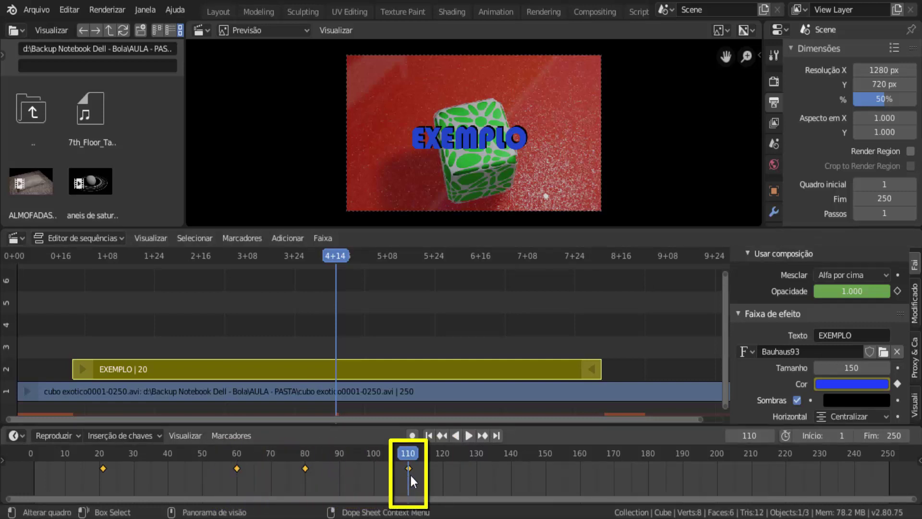
# Step: Play the sequence from frame 1 to about frame 138 to check the text's colour change
pyautogui.click(429, 435)
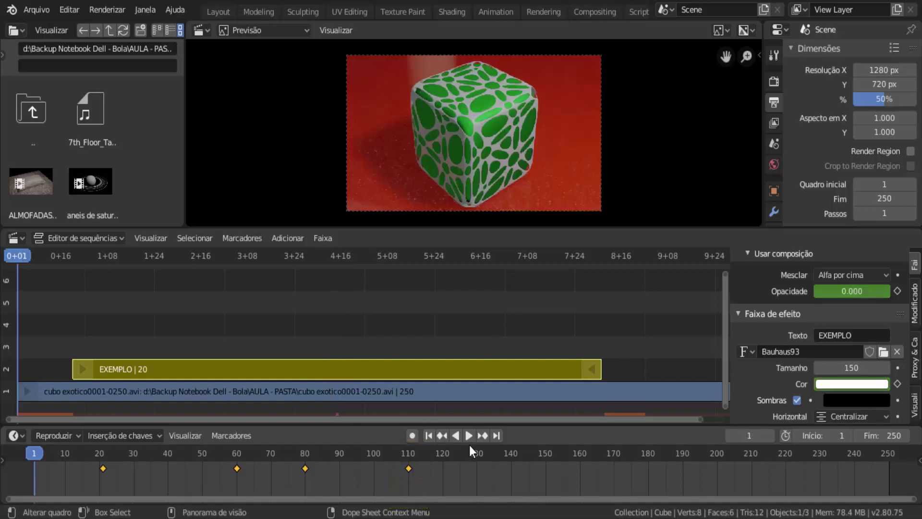
pyautogui.click(469, 437)
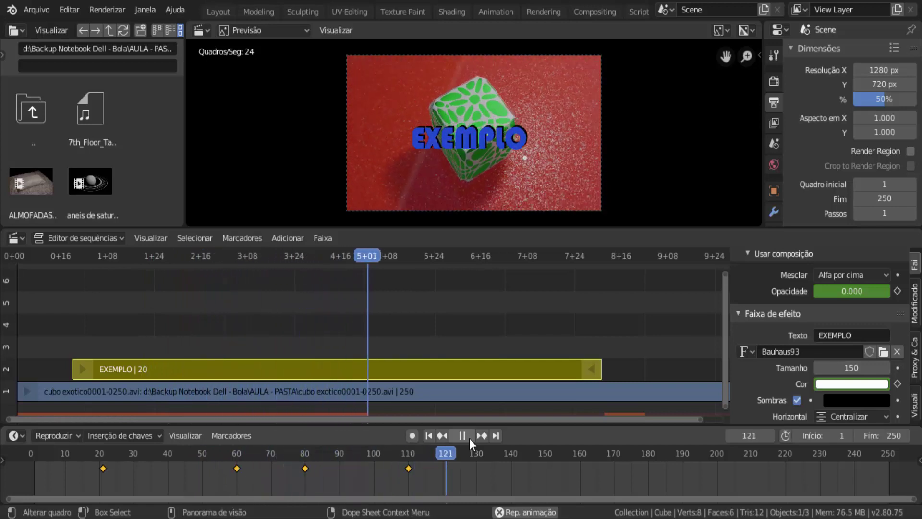
pyautogui.click(469, 439)
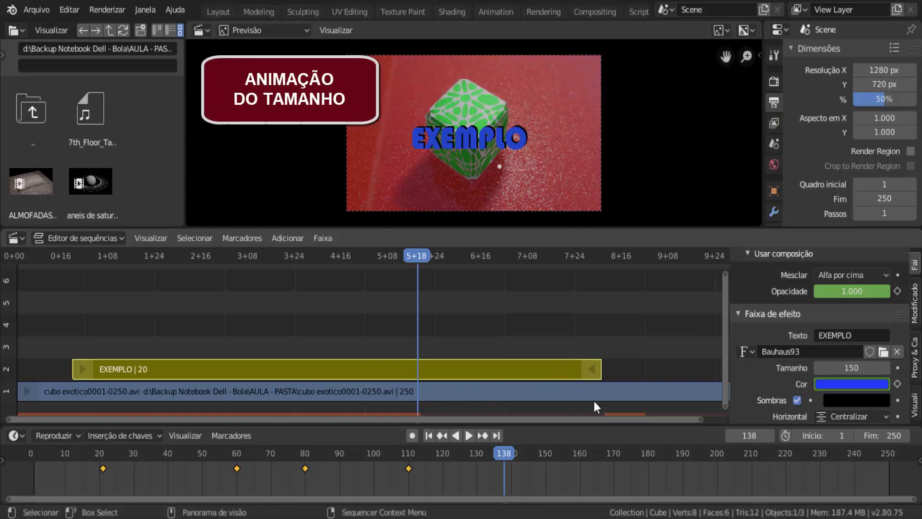
# Step: Keyframe the text size as 150 at frame 113 and as 283 at frame 150
pyautogui.click(418, 458)
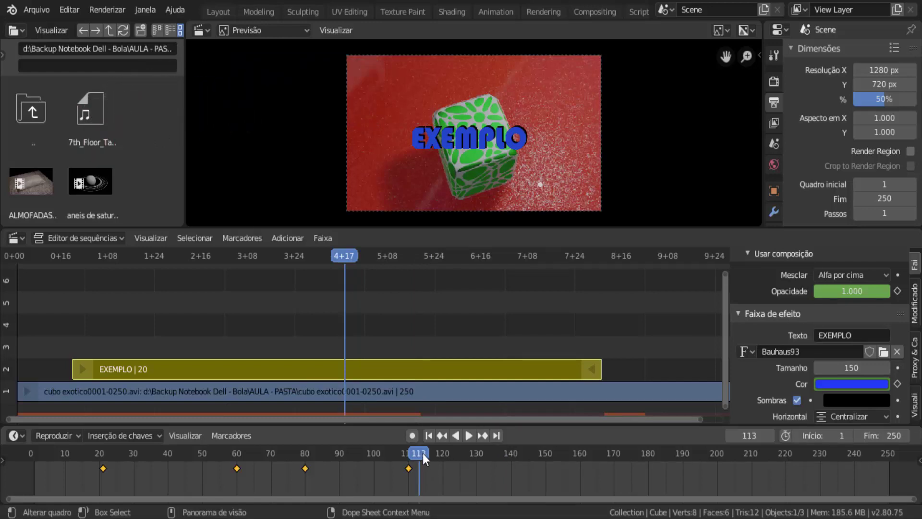
pyautogui.click(898, 367)
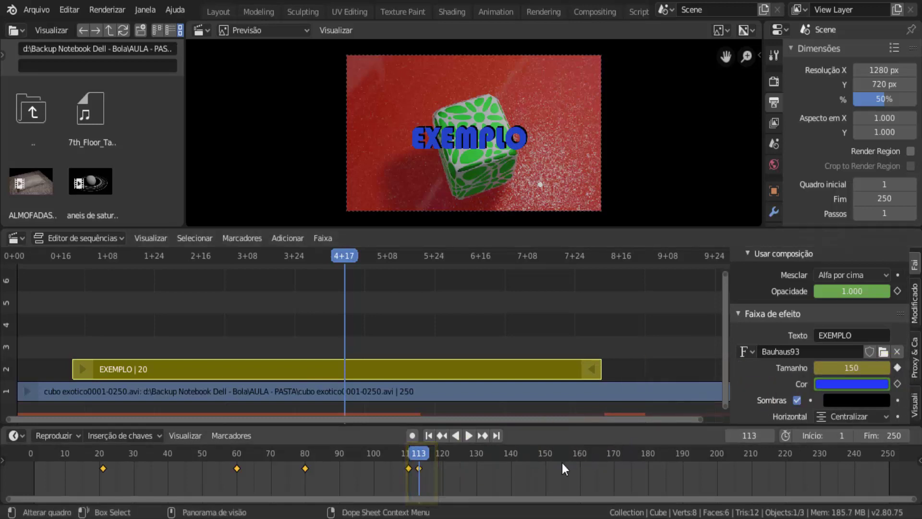
pyautogui.click(545, 454)
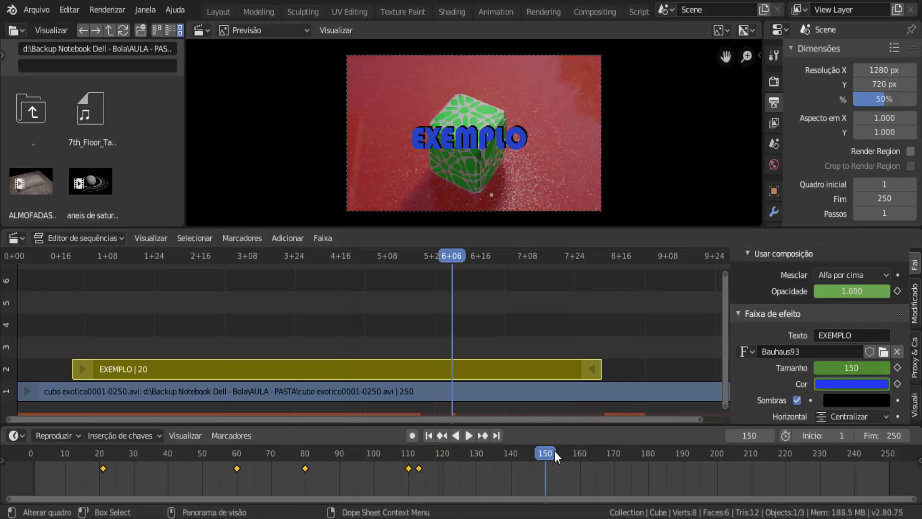
pyautogui.moveTo(819, 366); pyautogui.dragTo(883, 367)
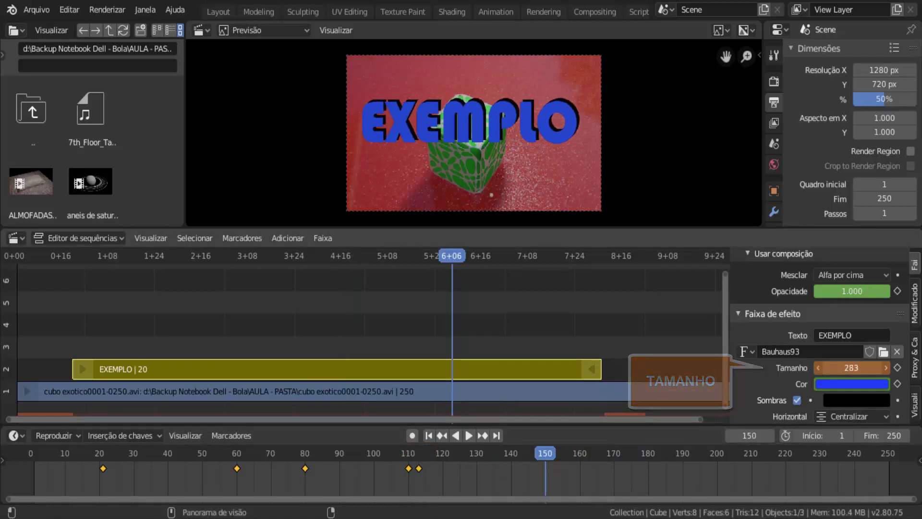
pyautogui.click(896, 370)
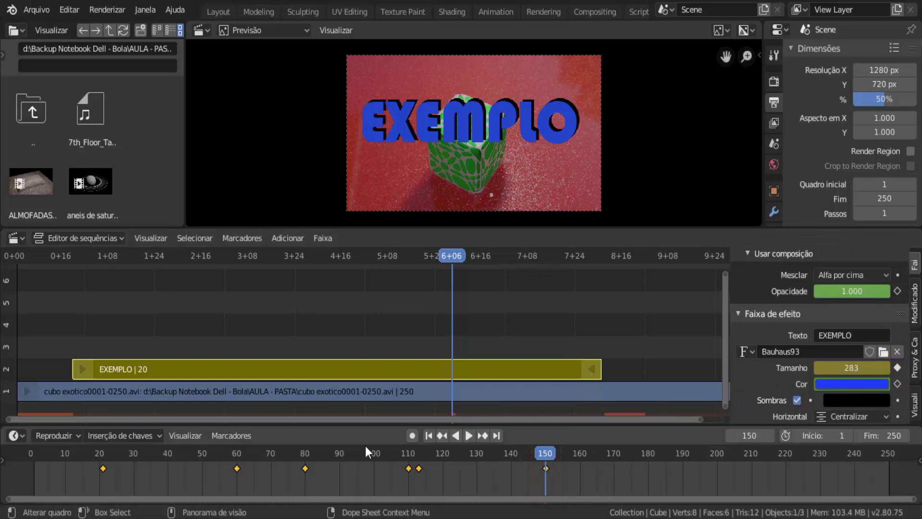
# Step: Play the sequence from frame 1 to about frame 150 to check the text's size animation
pyautogui.click(429, 435)
pyautogui.click(467, 436)
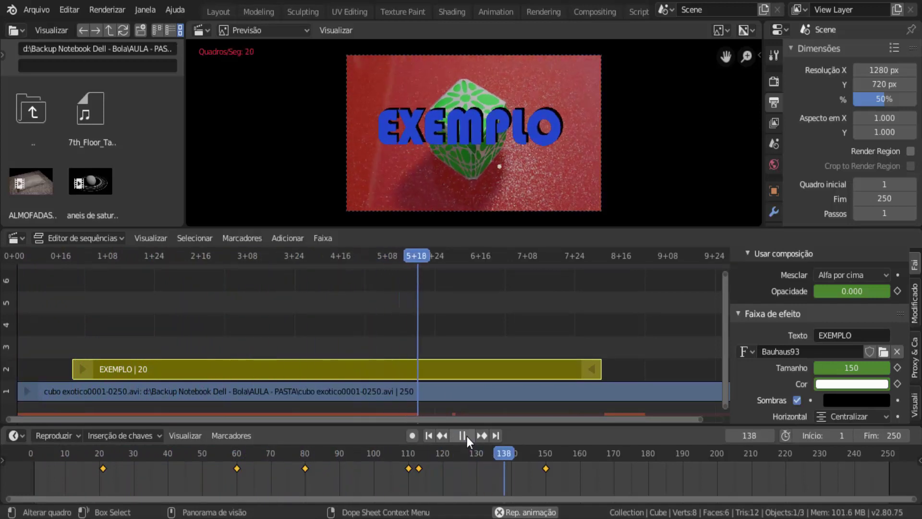
pyautogui.click(467, 436)
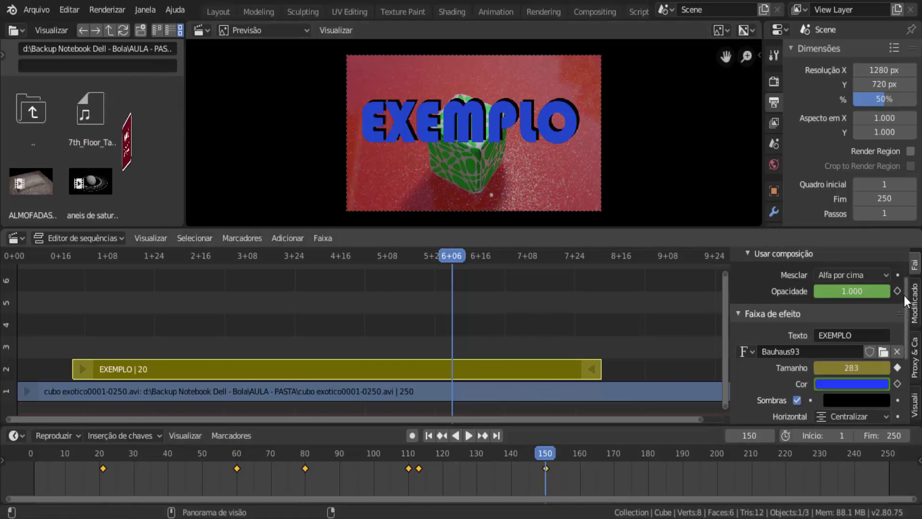
# Step: Keyframe the text's Y location as 0.35 at frame 150 and as 0.00 at frame 177
pyautogui.scroll(-5, 907, 305)
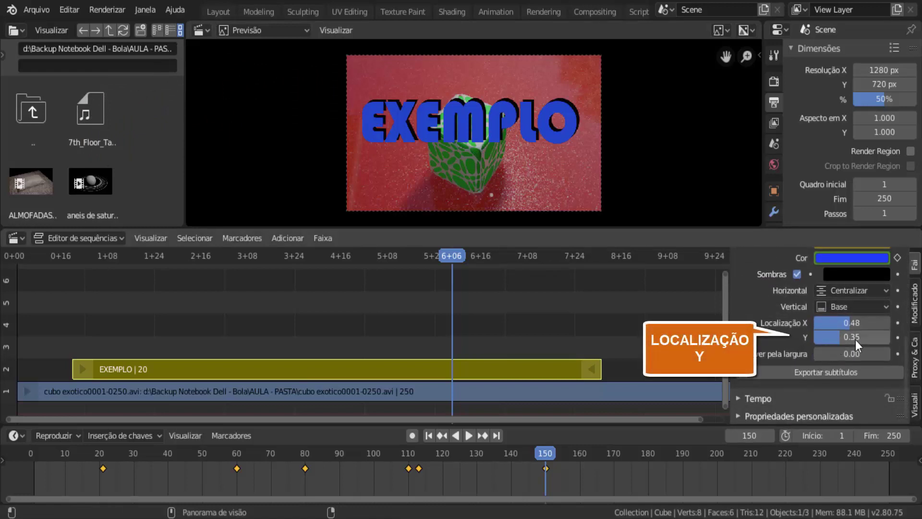
pyautogui.click(897, 337)
pyautogui.press('space')
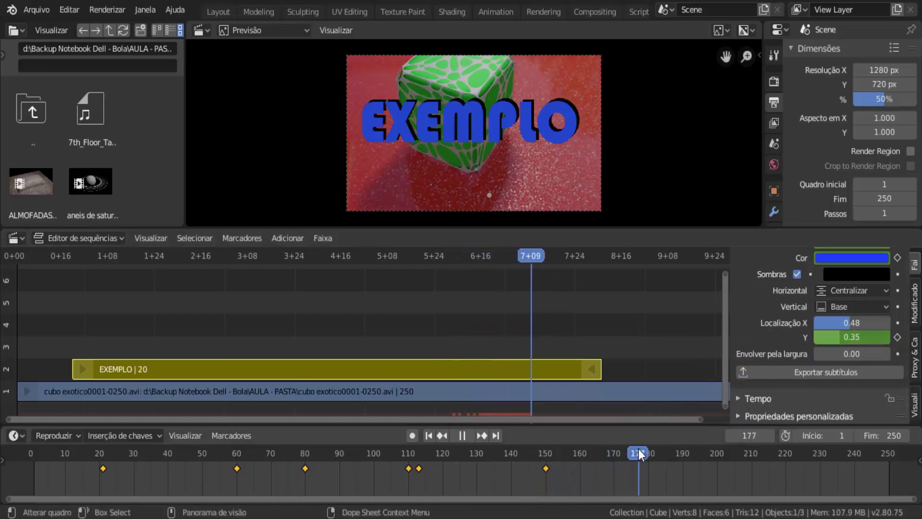
pyautogui.press('space')
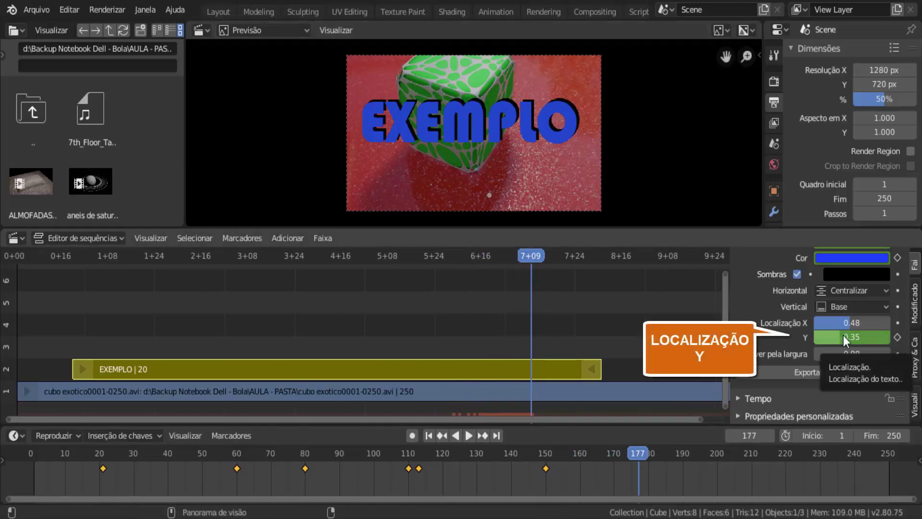
pyautogui.moveTo(844, 335); pyautogui.dragTo(817, 335)
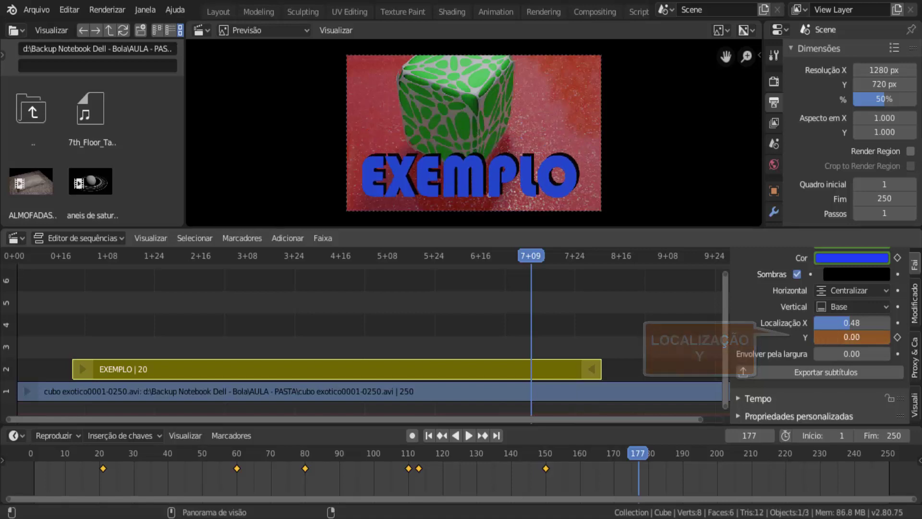
pyautogui.click(898, 337)
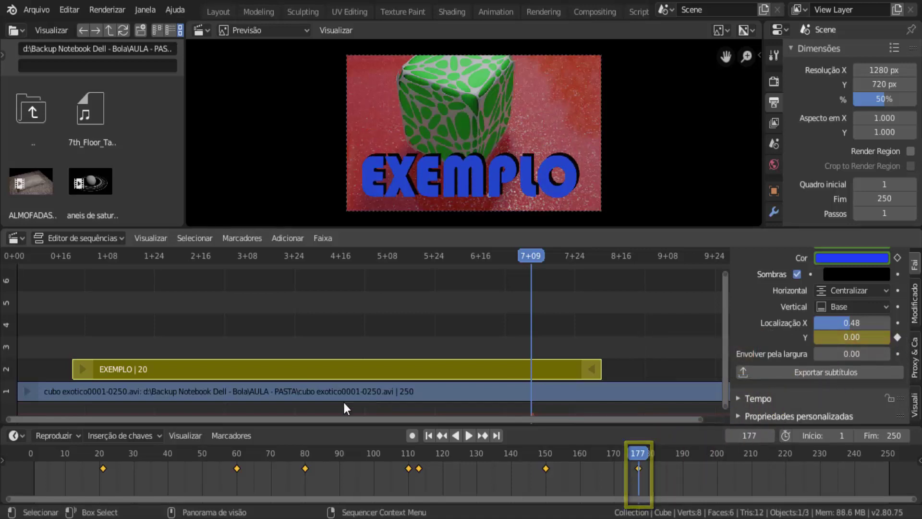
# Step: Play the sequence from frame 1 to about frame 189 to check the text's downward movement
pyautogui.click(427, 435)
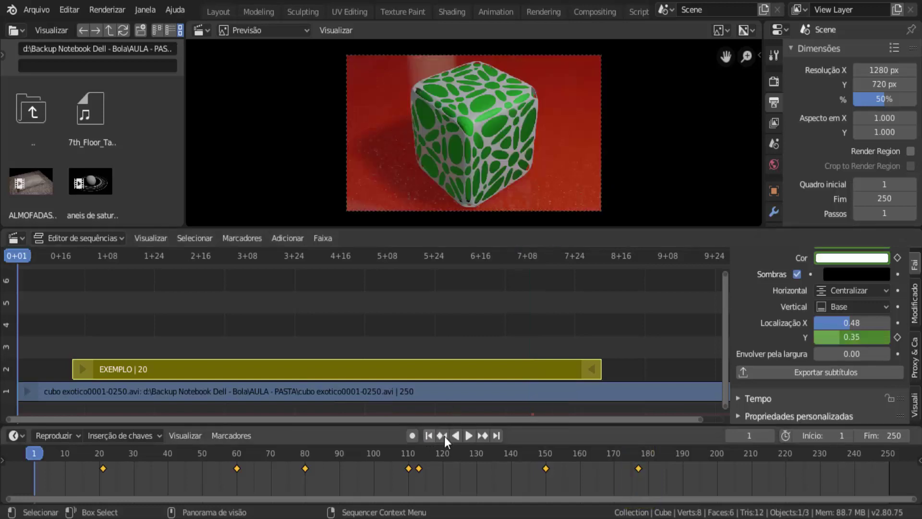
pyautogui.click(469, 435)
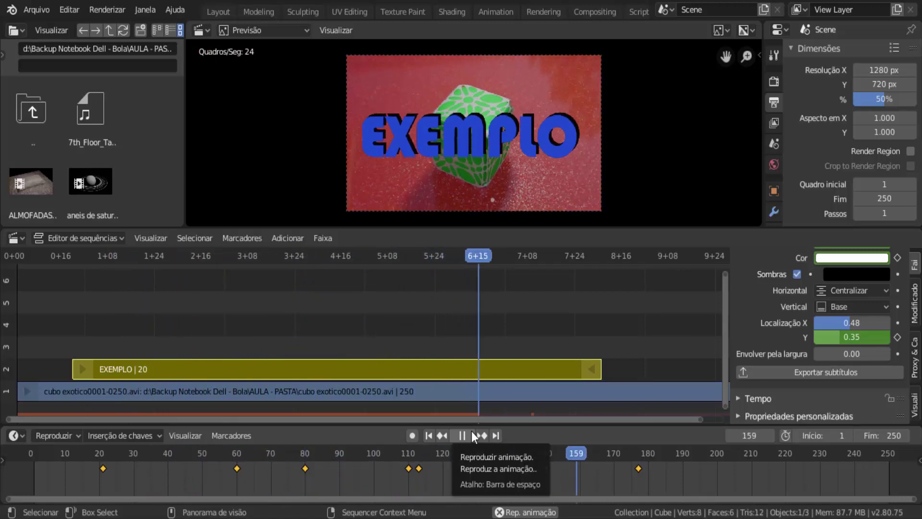
pyautogui.click(471, 431)
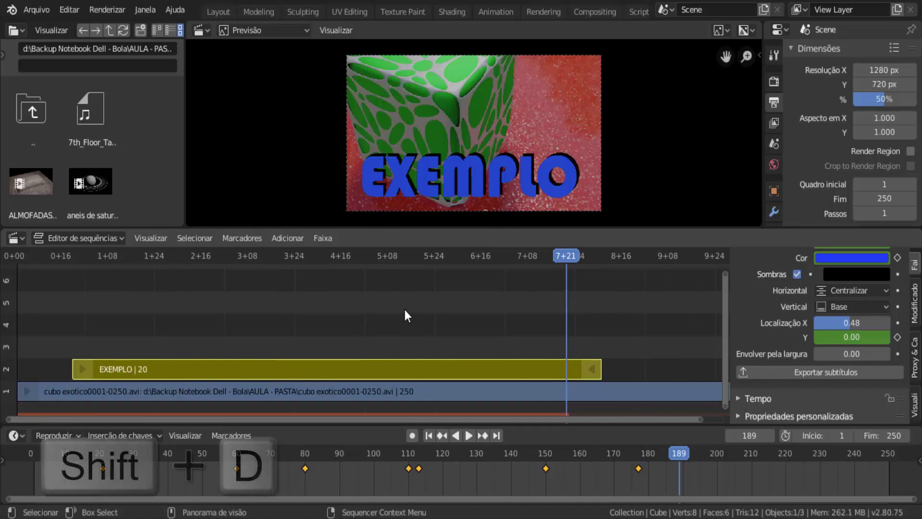
# Step: Try to duplicate the text strip onto channel 4
pyautogui.hotkey('shift', 'd')
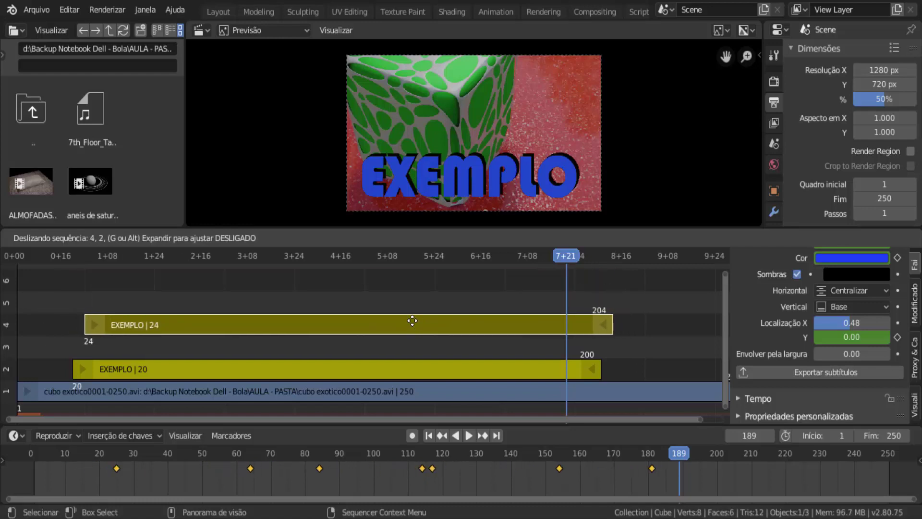
pyautogui.hotkey('ctrl', 'z')
pyautogui.hotkey('ctrl', 'z')
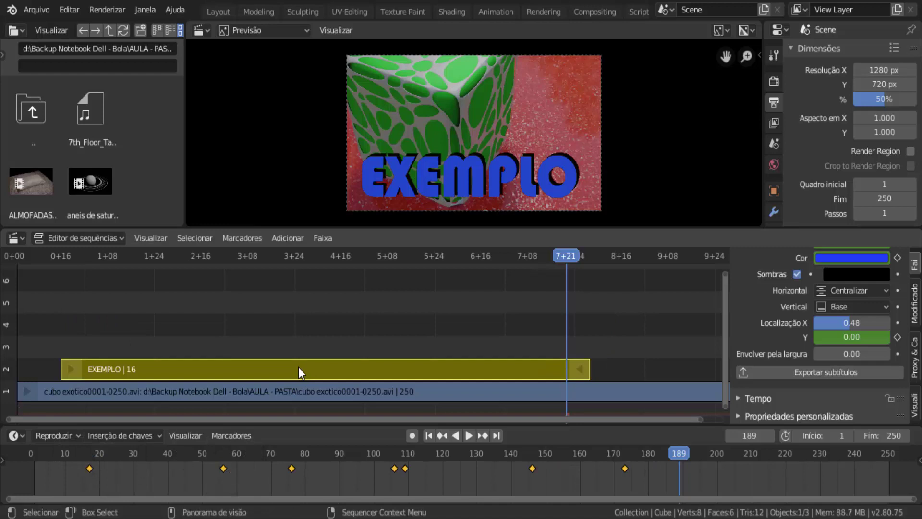
# Step: Copy and paste the text strip, placing the copy on channel 2 with its start at frame 200, and play it back from frame 201
pyautogui.hotkey('ctrl', 'c')
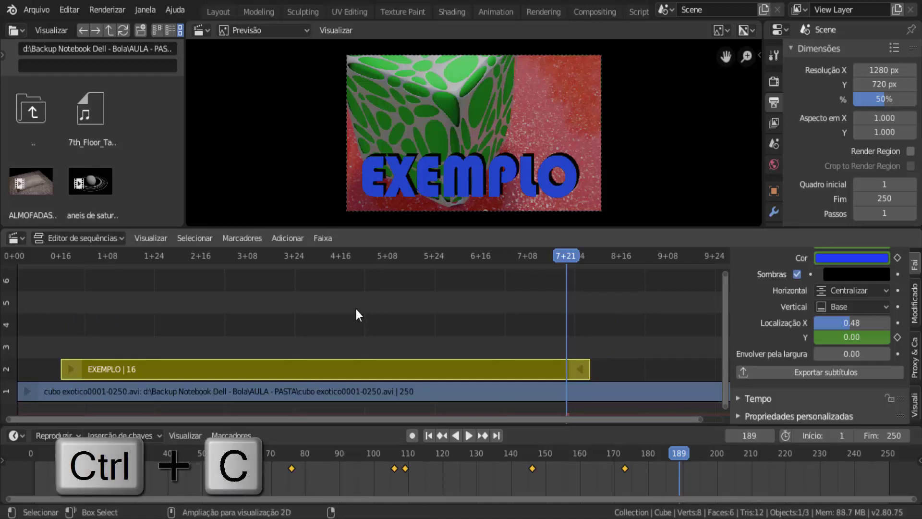
pyautogui.click(602, 256)
pyautogui.hotkey('ctrl', 'v')
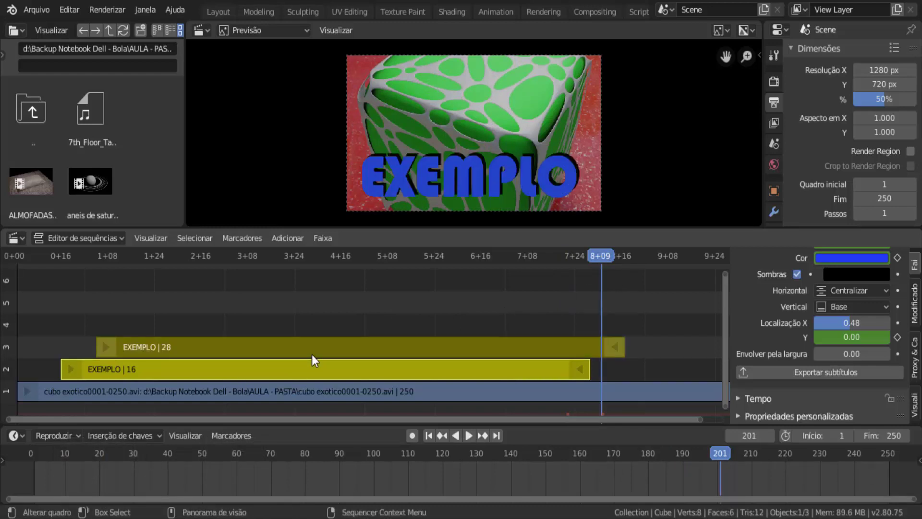
pyautogui.click(324, 345)
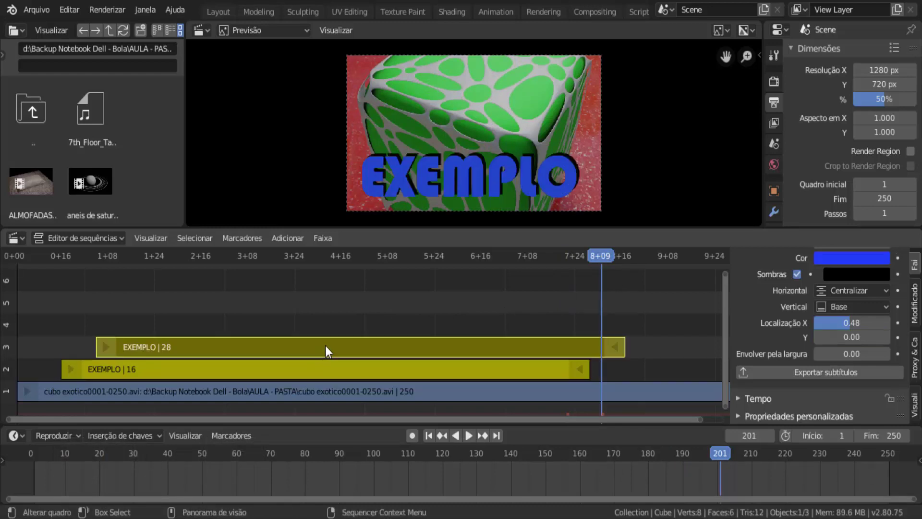
pyautogui.press('g')
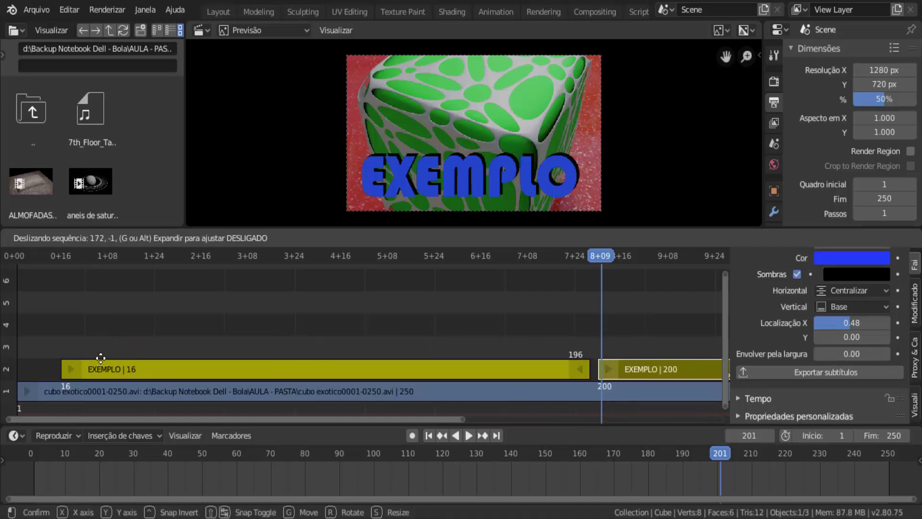
pyautogui.click(19, 330)
pyautogui.click(469, 436)
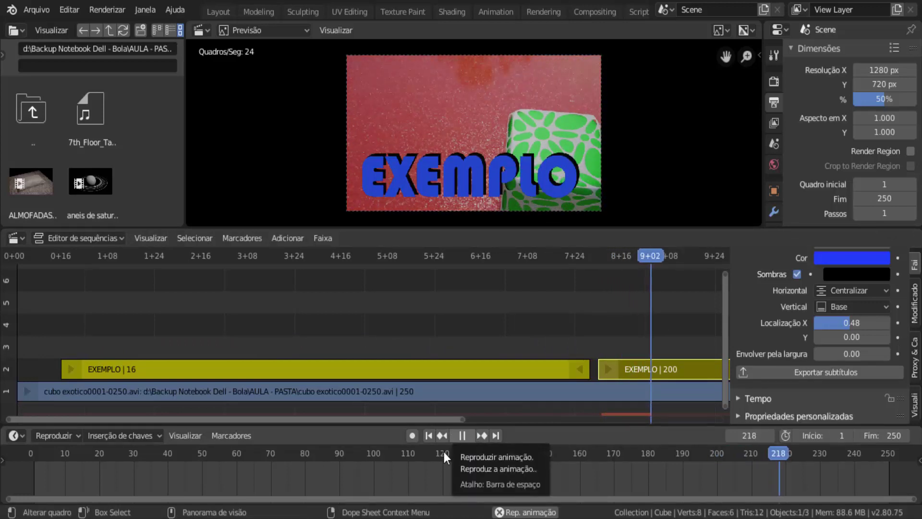
pyautogui.click(462, 433)
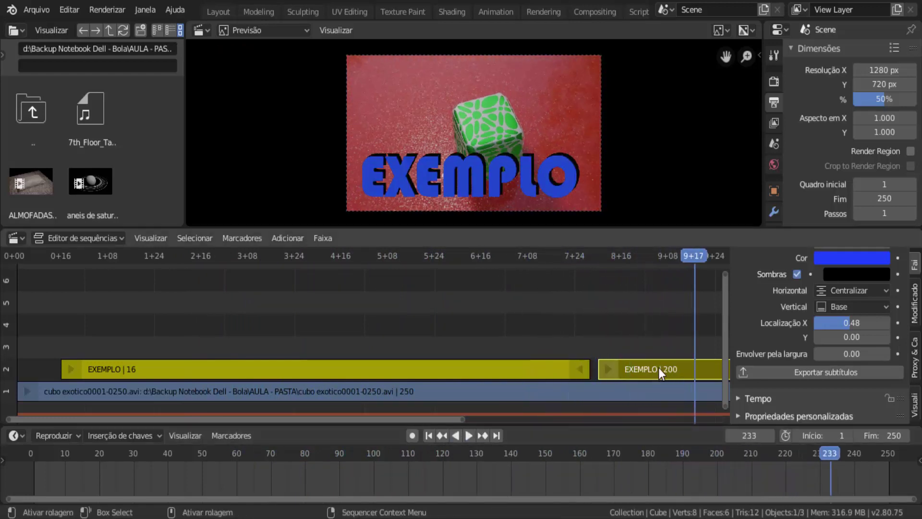